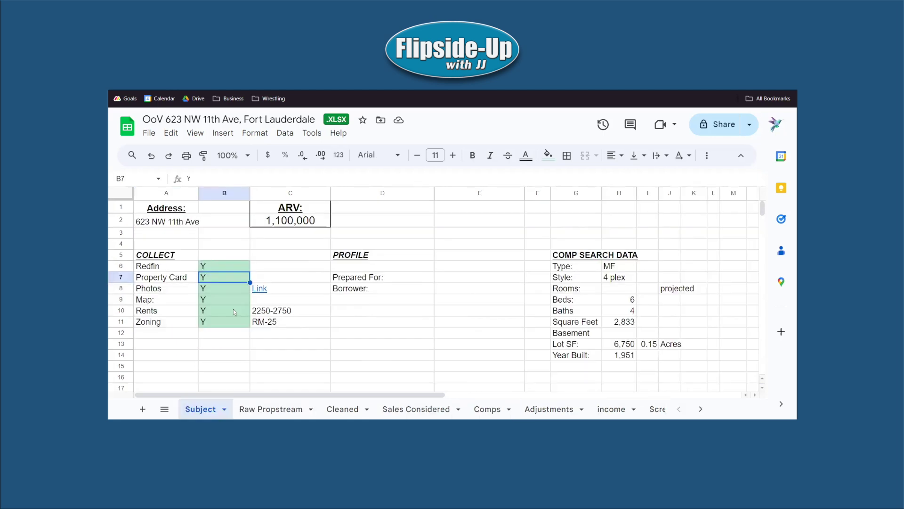
# Review the Photos, Map, Rents and Zoning entries in the COLLECT checklist, previewing the property photo link.
pyautogui.click(215, 287)
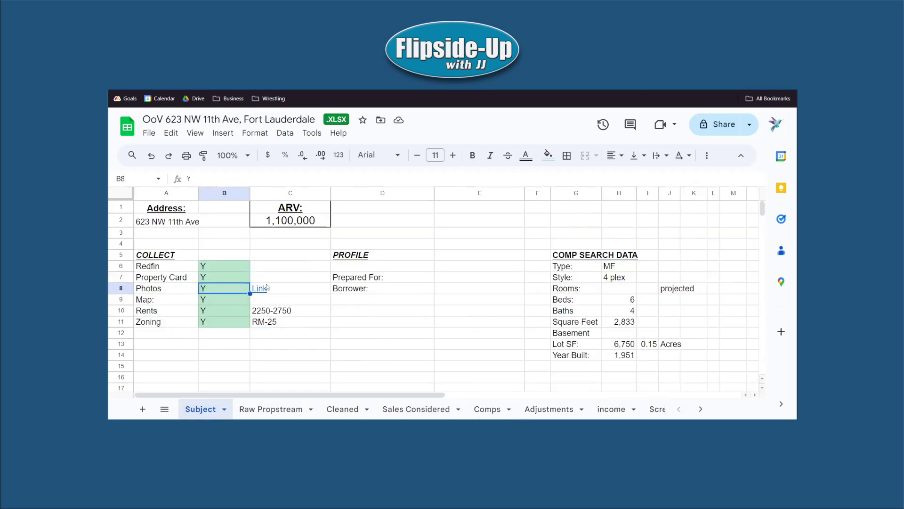
pyautogui.moveTo(265, 288)
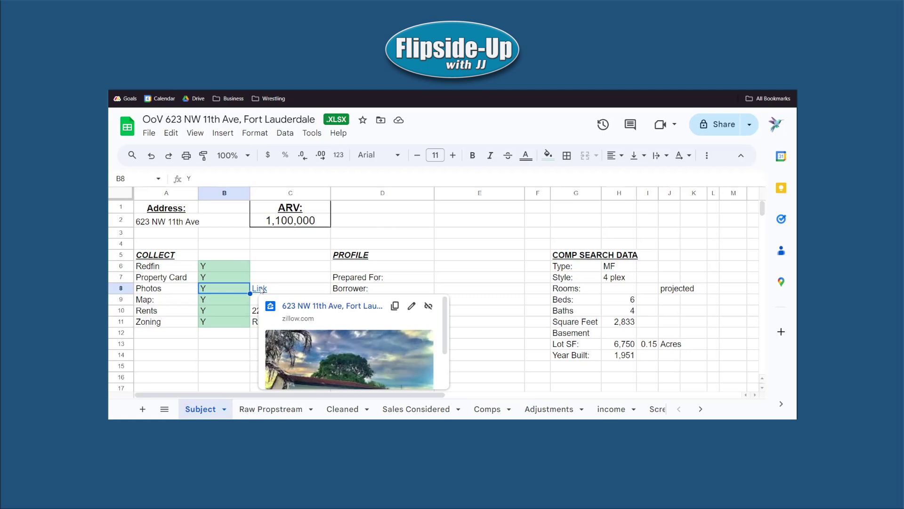
pyautogui.click(221, 301)
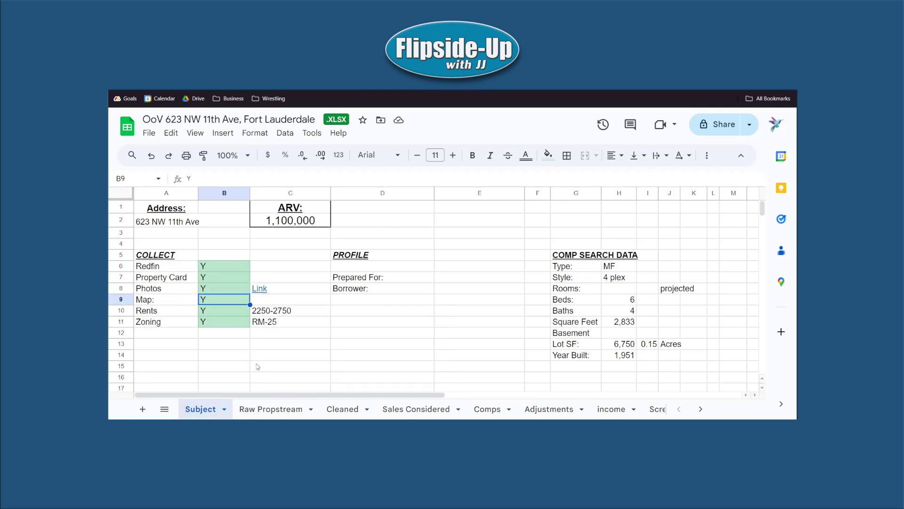
pyautogui.click(220, 311)
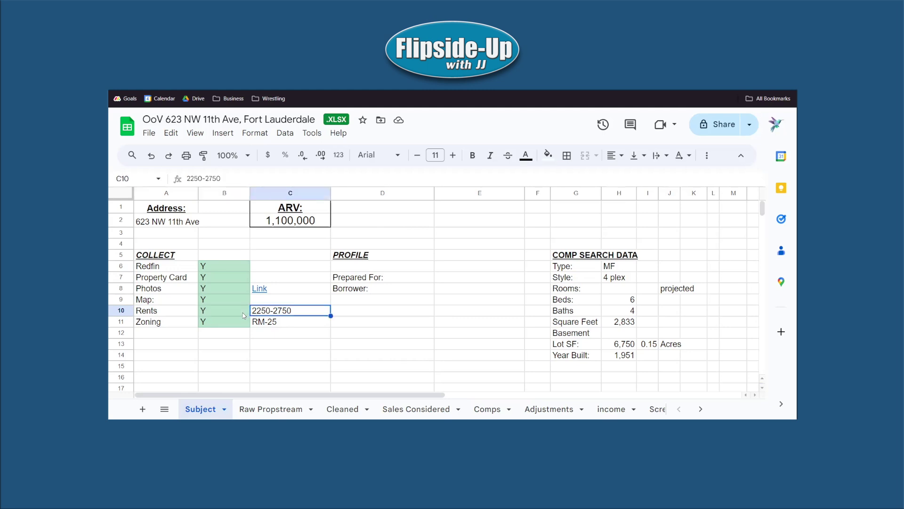
pyautogui.press('Down')
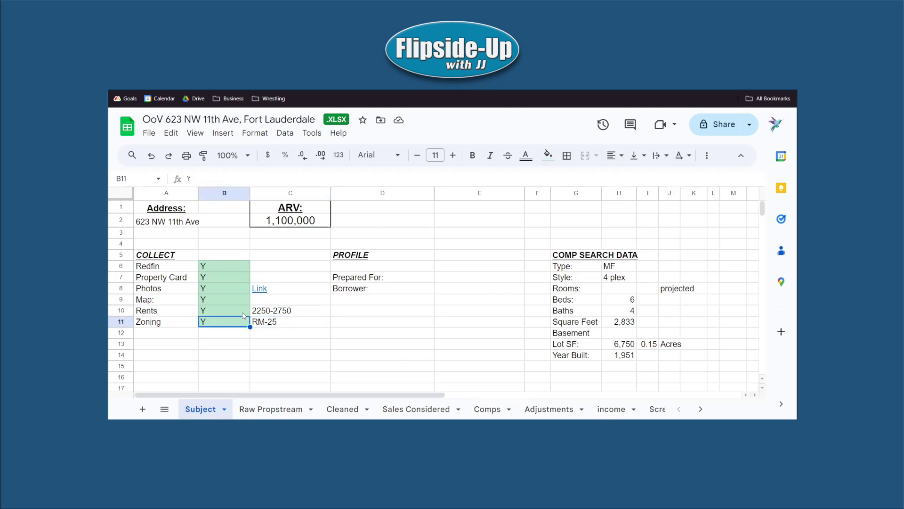
pyautogui.press('Left')
pyautogui.press('Right')
pyautogui.press('Right')
pyautogui.press('Left')
pyautogui.press('Left')
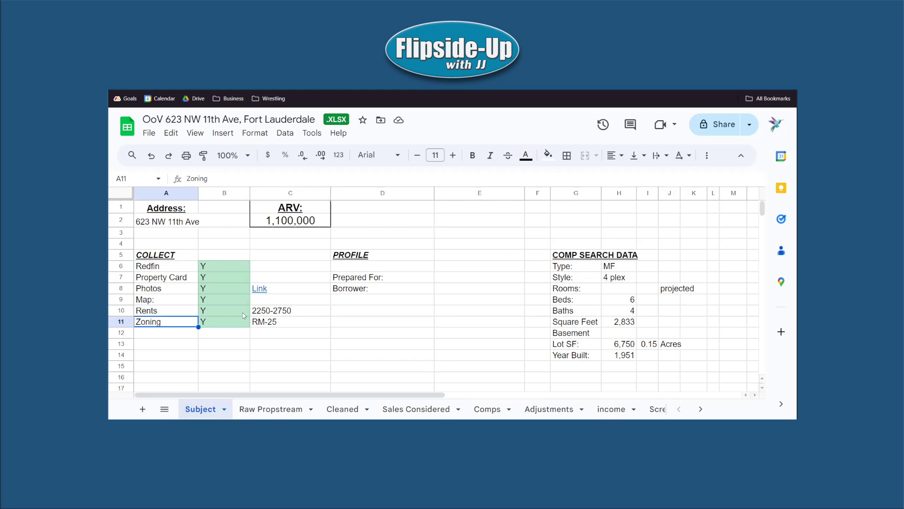
pyautogui.press('Right')
pyautogui.press('Right')
pyautogui.press('Left')
pyautogui.press('Left')
pyautogui.press('Right')
pyautogui.press('Right')
pyautogui.press('Left')
pyautogui.press('Right')
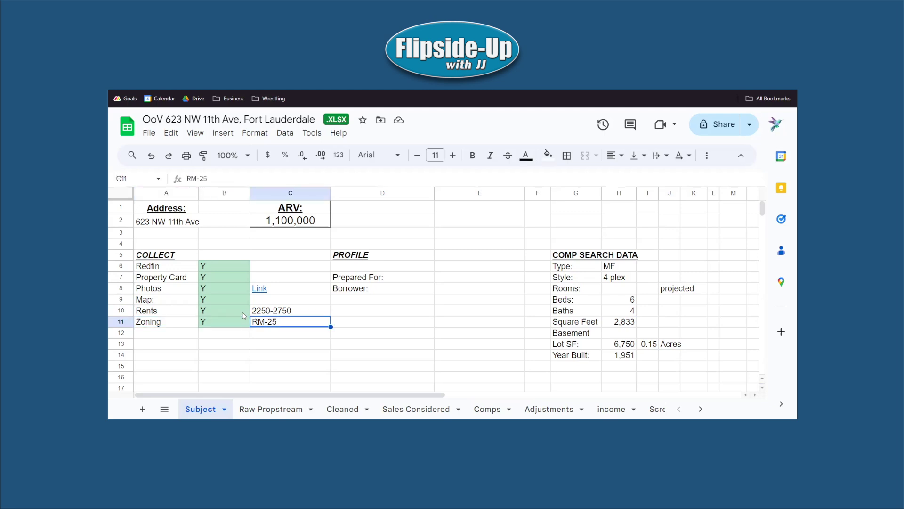
pyautogui.press('Left')
pyautogui.press('Left')
pyautogui.press('Right')
pyautogui.press('Right')
pyautogui.press('Left')
pyautogui.press('Left')
pyautogui.press('Right')
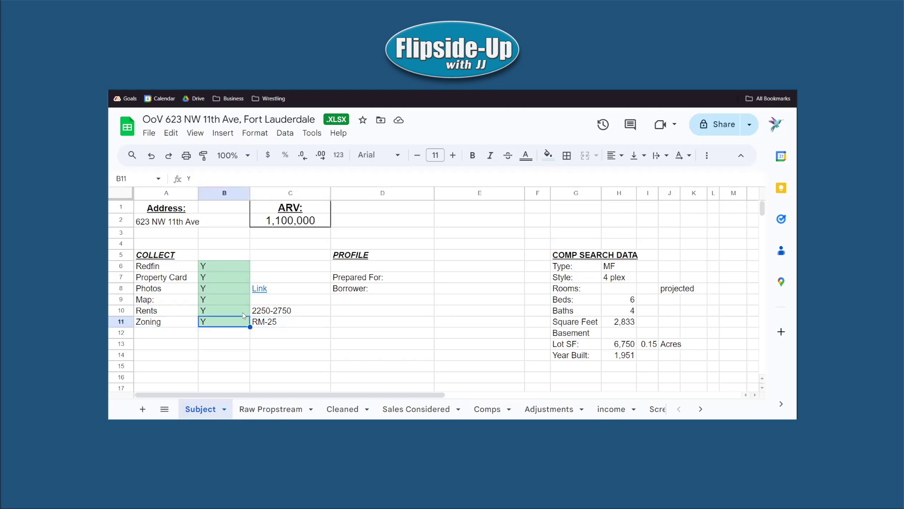
pyautogui.press('Right')
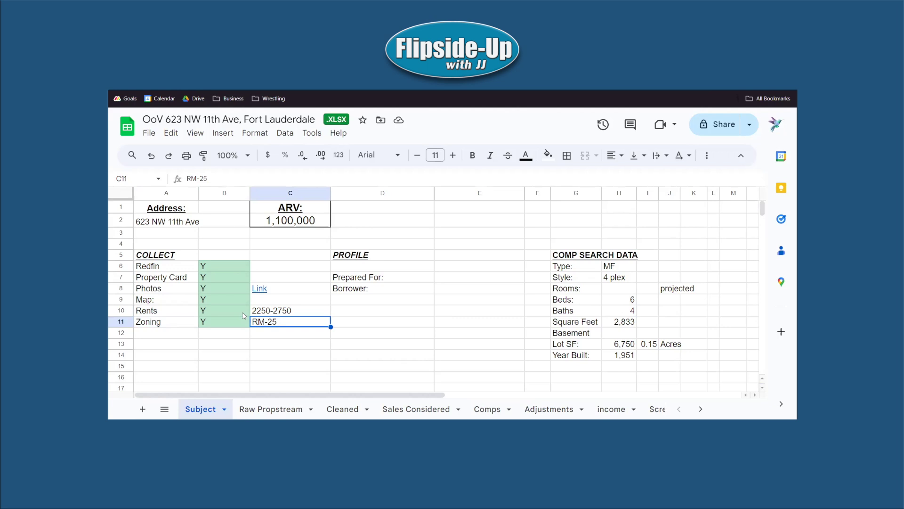
pyautogui.press('Left')
pyautogui.press('Left')
pyautogui.press('Right')
pyautogui.press('Right')
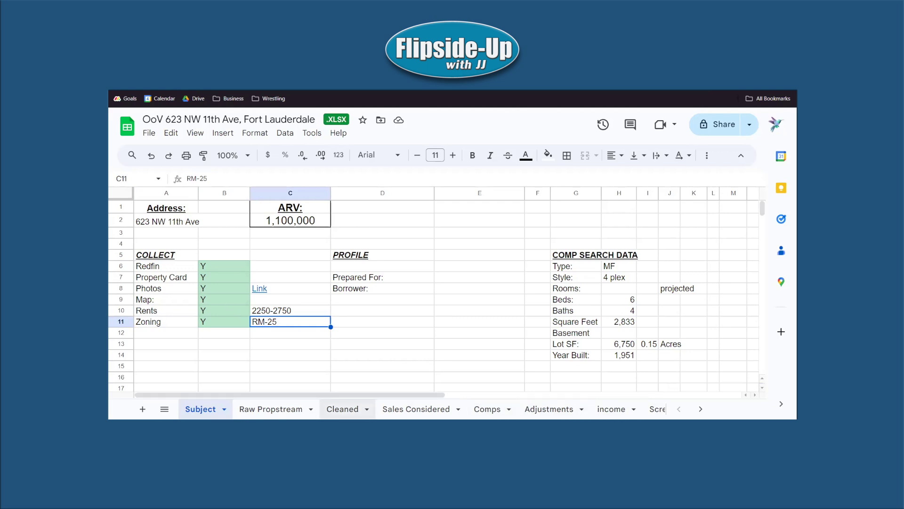
# Review the subject property's criteria in the COMP SEARCH DATA block, highlighting the whole block G5:H14.
pyautogui.moveTo(618, 267); pyautogui.dragTo(619, 355)
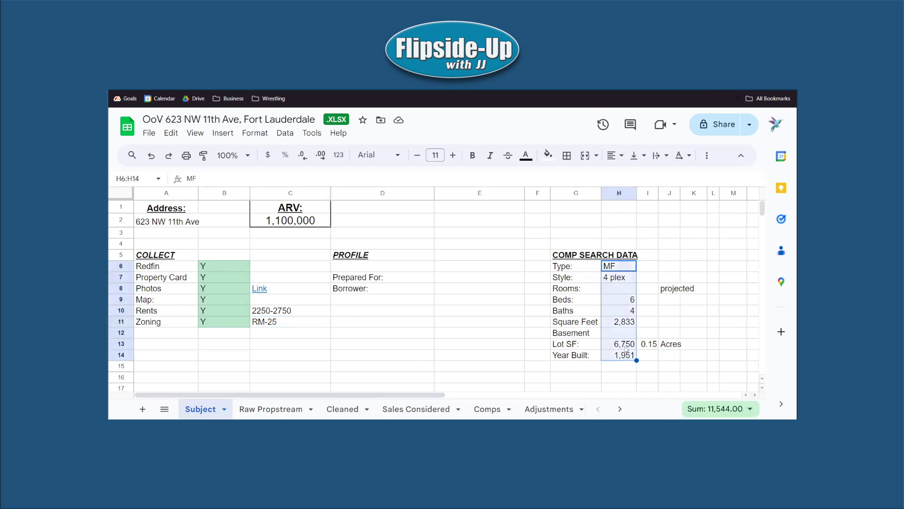
pyautogui.click(530, 332)
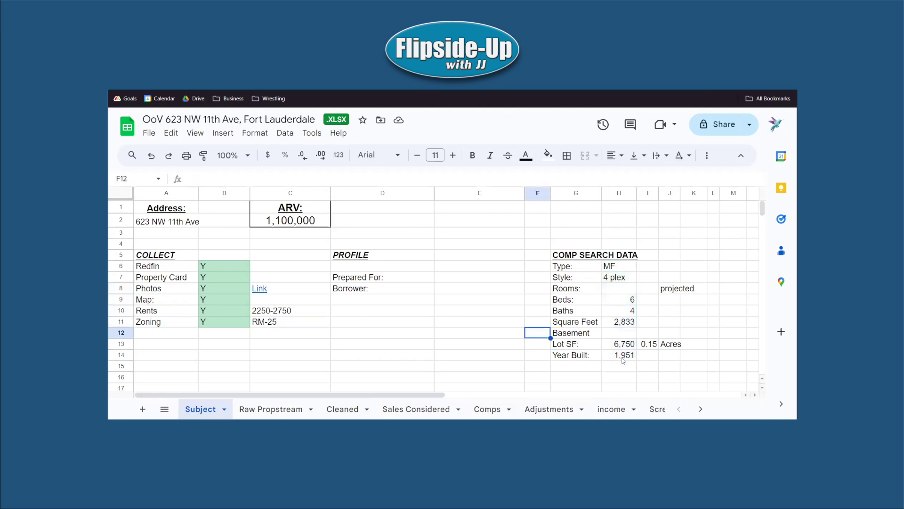
pyautogui.moveTo(577, 255); pyautogui.dragTo(625, 355)
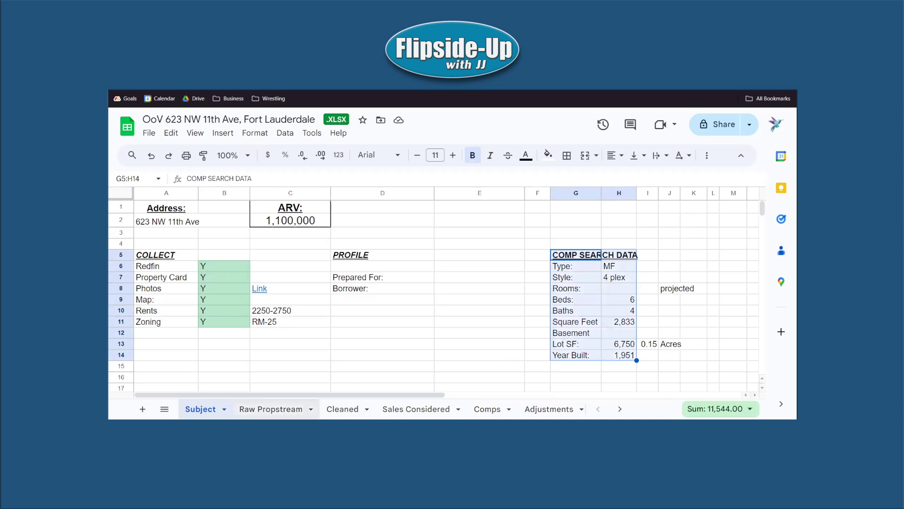
# Open the Raw Propstream sheet and look through the exported sales records.
pyautogui.click(271, 408)
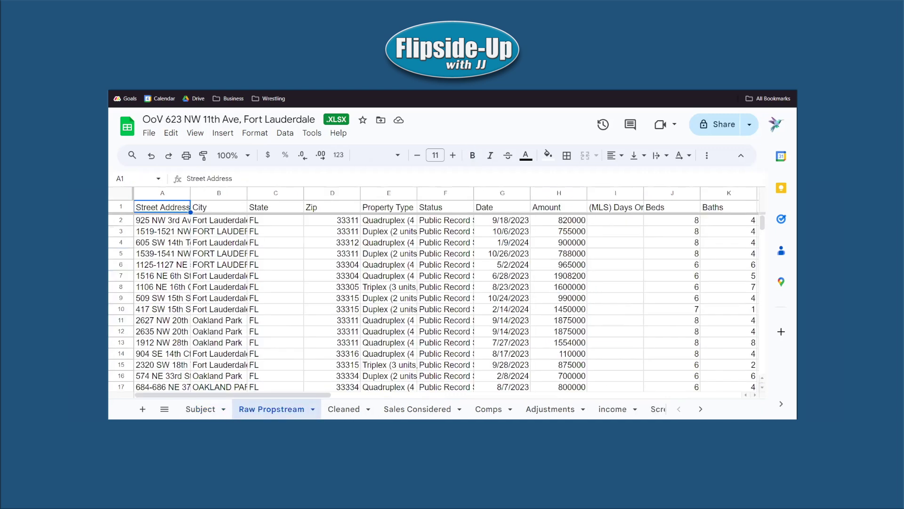
pyautogui.scroll(-5, 283, 345)
pyautogui.scroll(5, 283, 345)
# Open the Cleaned sheet and highlight its header row from # through YB (A1:N1).
pyautogui.click(344, 408)
pyautogui.hotkey('shift', 'Right')
pyautogui.hotkey('shift', 'Right')
pyautogui.hotkey('shift', 'Right')
pyautogui.hotkey('shift', 'Right')
pyautogui.hotkey('shift', 'Right')
pyautogui.hotkey('shift', 'Right')
pyautogui.hotkey('shift', 'Right')
pyautogui.hotkey('shift', 'Right')
pyautogui.hotkey('shift', 'Right')
pyautogui.hotkey('shift', 'Right')
pyautogui.hotkey('shift', 'Right')
pyautogui.hotkey('shift', 'Right')
pyautogui.hotkey('shift', 'Right')
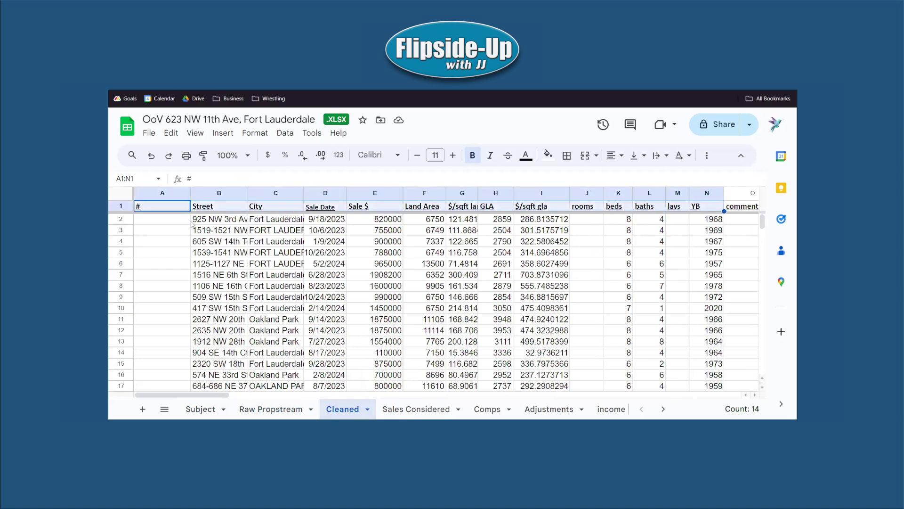
# Review the Cleaned sheet's individual headers: street, city, sale date, sale price, land area, GLA, room counts and year built.
pyautogui.click(206, 209)
pyautogui.click(287, 211)
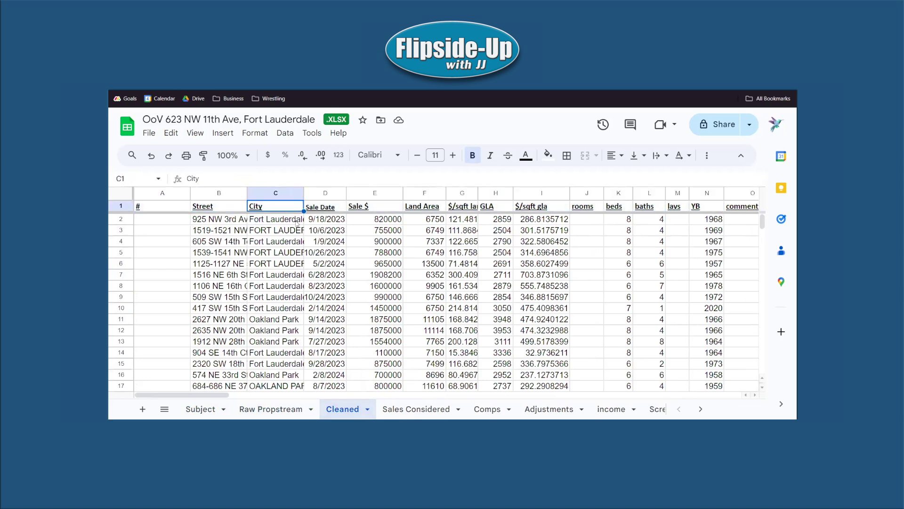
pyautogui.click(329, 209)
pyautogui.click(380, 209)
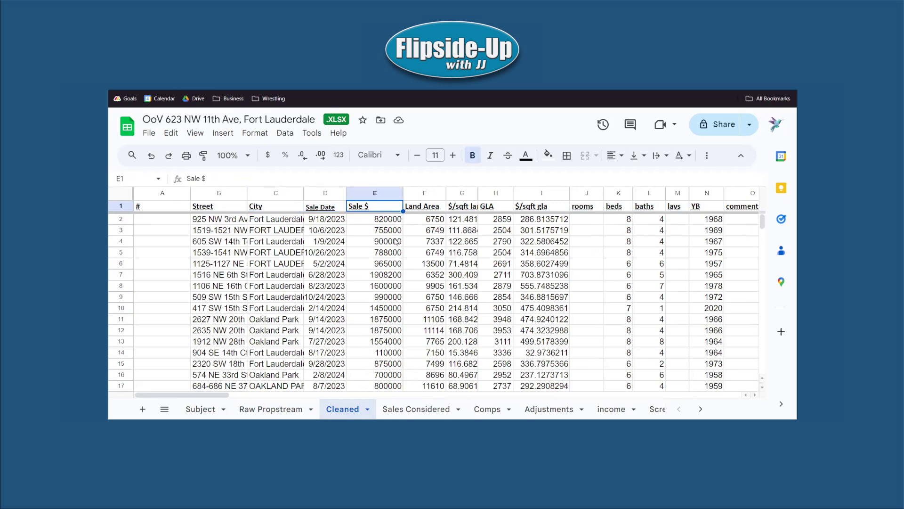
pyautogui.click(427, 211)
pyautogui.click(480, 211)
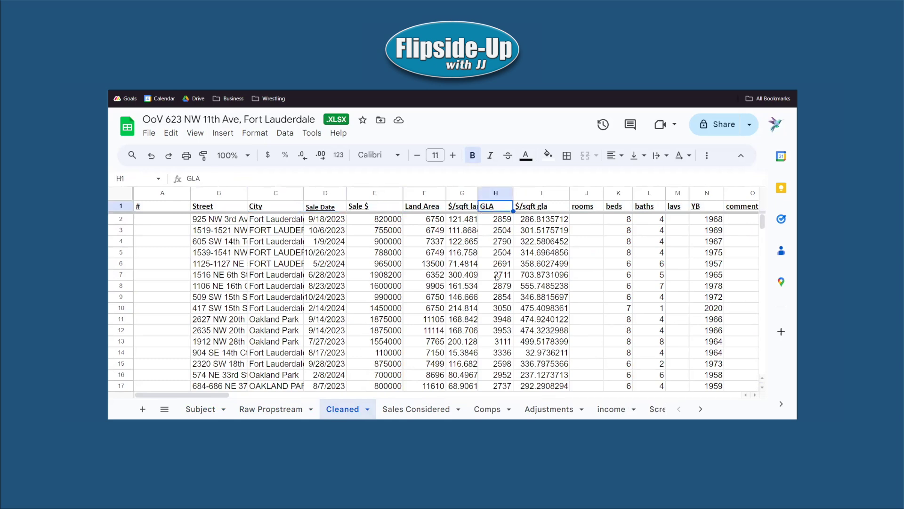
pyautogui.moveTo(589, 209); pyautogui.dragTo(680, 209)
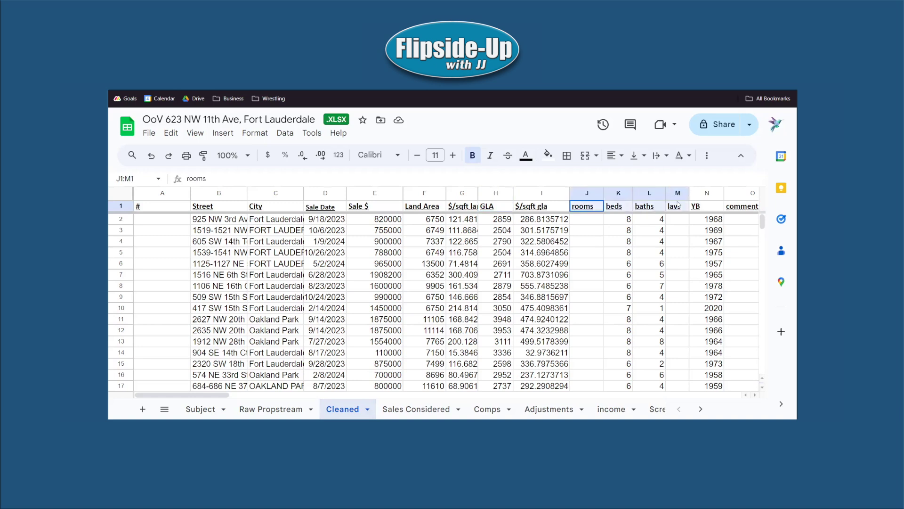
pyautogui.click(709, 208)
pyautogui.click(497, 210)
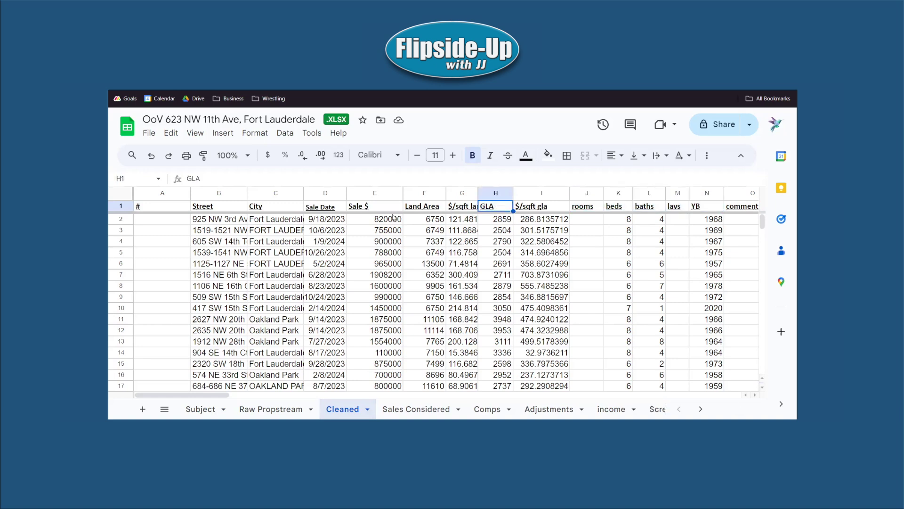
# Examine the land area, $/sqft land and $/sqft gla columns, and highlight columns A through N of the cleaned data.
pyautogui.click(424, 209)
pyautogui.moveTo(464, 219); pyautogui.dragTo(466, 386)
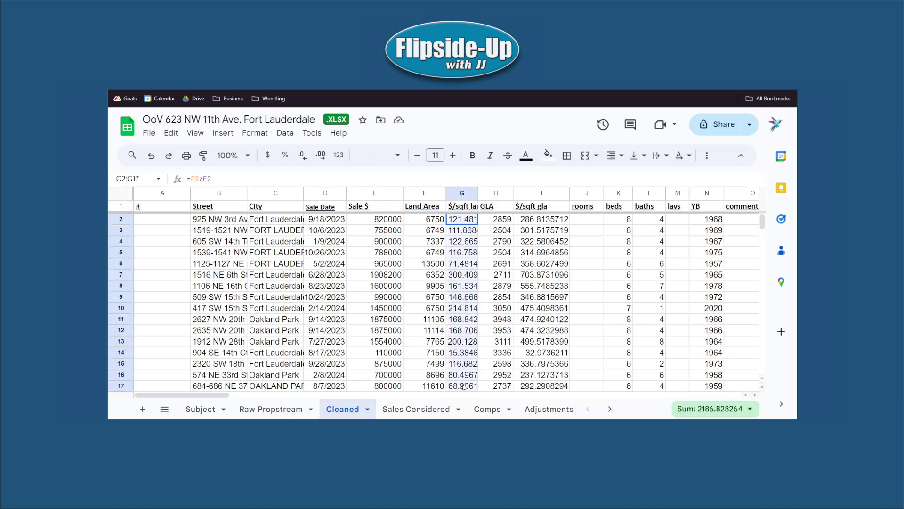
pyautogui.click(468, 210)
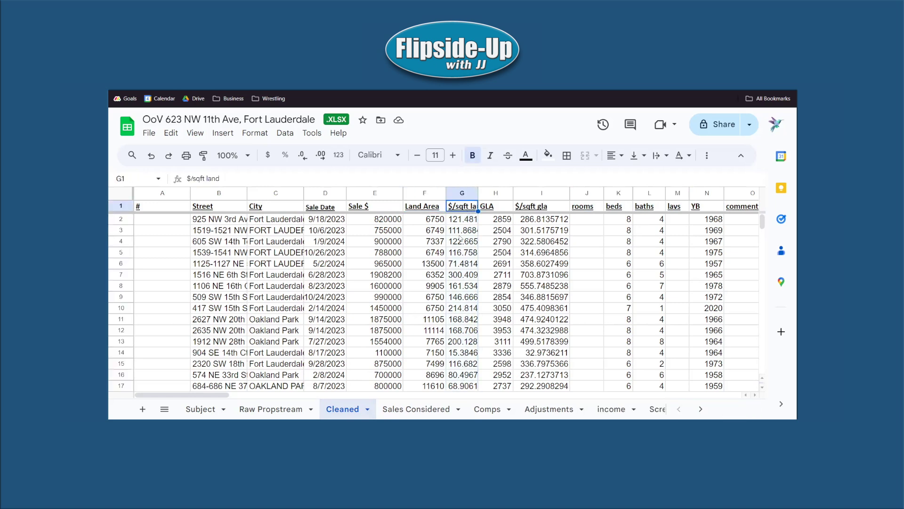
pyautogui.click(541, 203)
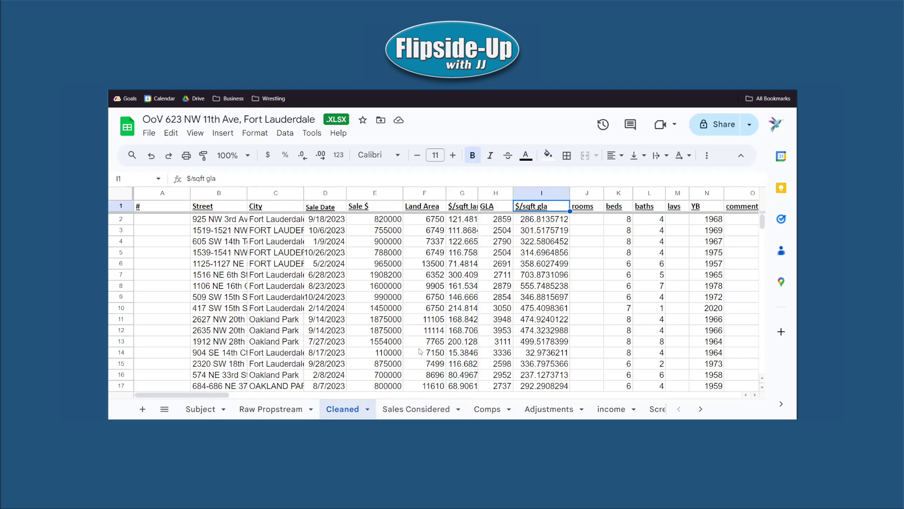
pyautogui.moveTo(178, 193); pyautogui.dragTo(723, 314)
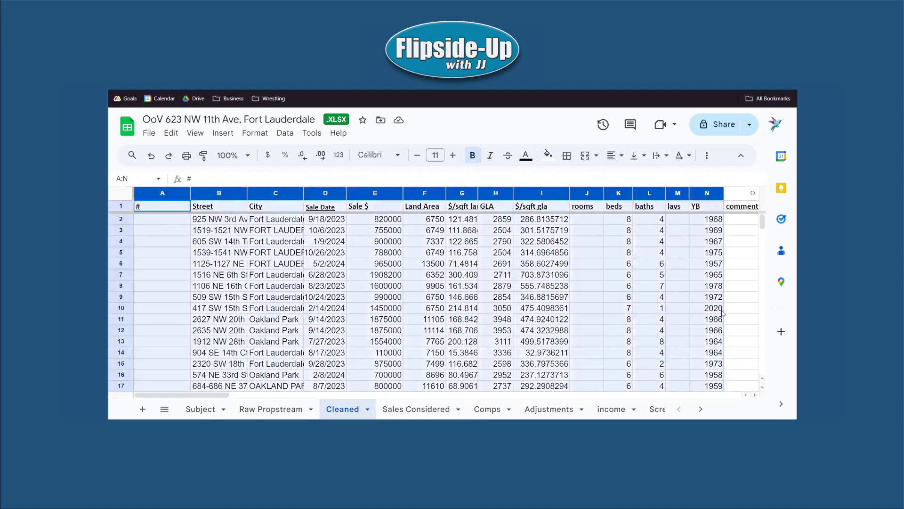
# Open the Sales Considered sheet and review its street addresses and the average, min and max figures in E11:I13.
pyautogui.click(396, 407)
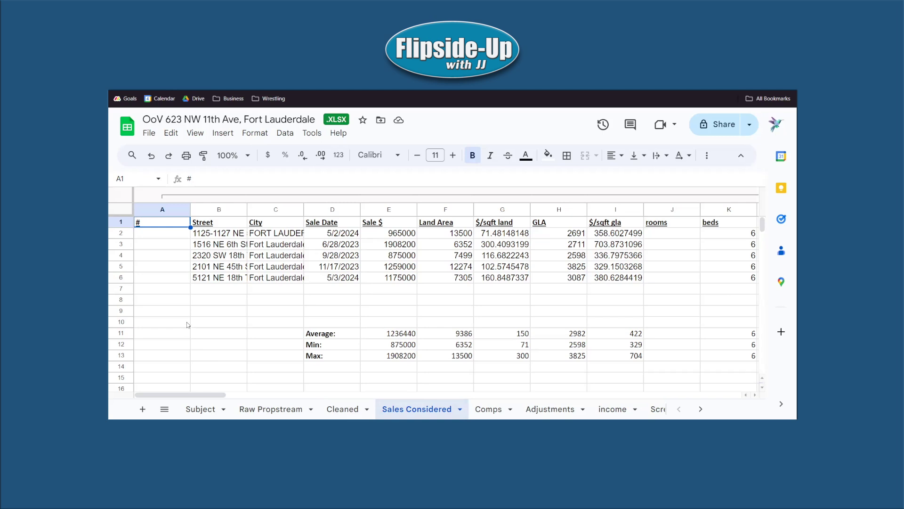
pyautogui.moveTo(190, 233); pyautogui.dragTo(204, 358)
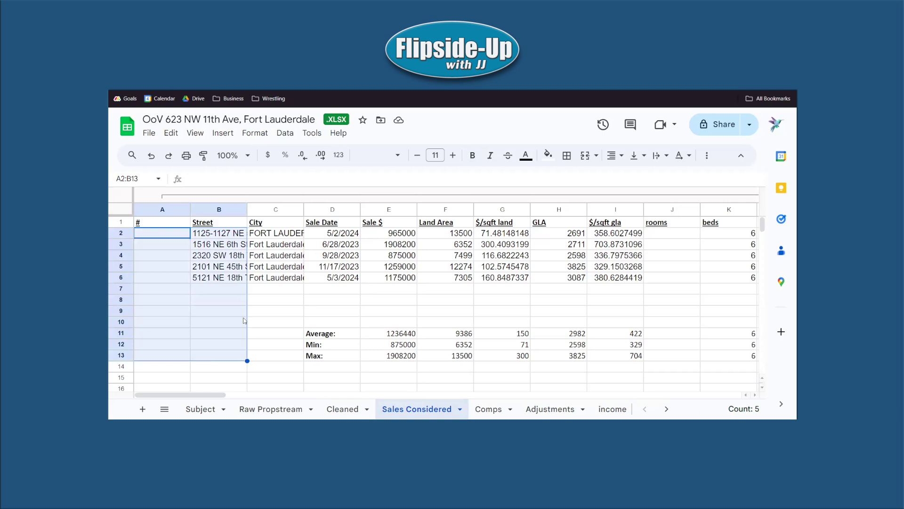
pyautogui.click(262, 314)
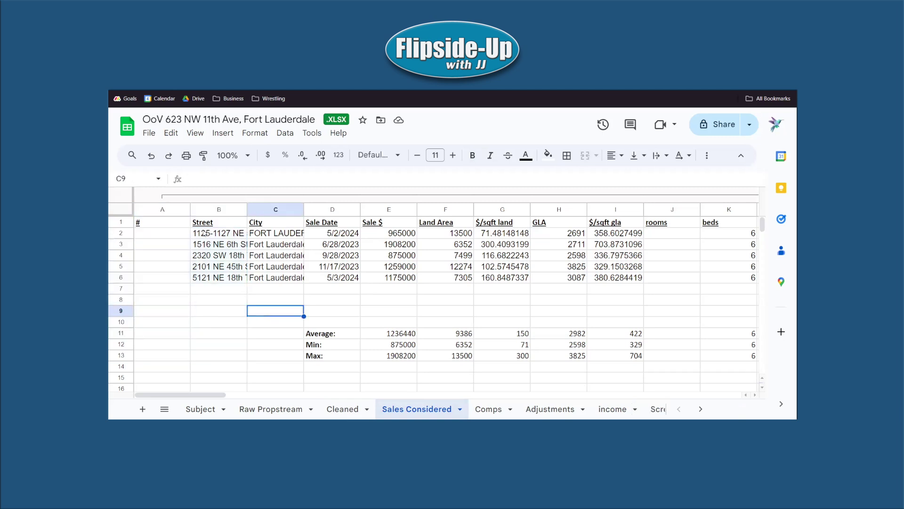
pyautogui.moveTo(203, 233); pyautogui.dragTo(217, 277)
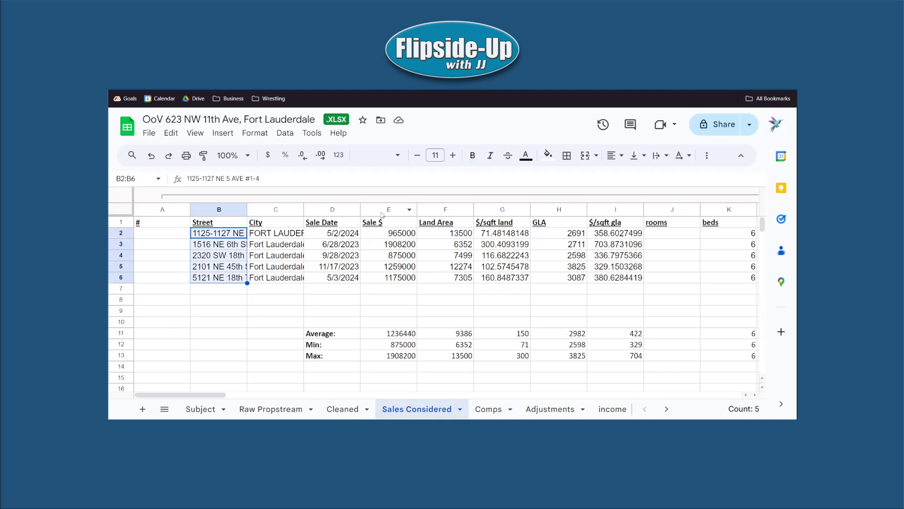
pyautogui.moveTo(381, 334); pyautogui.dragTo(617, 361)
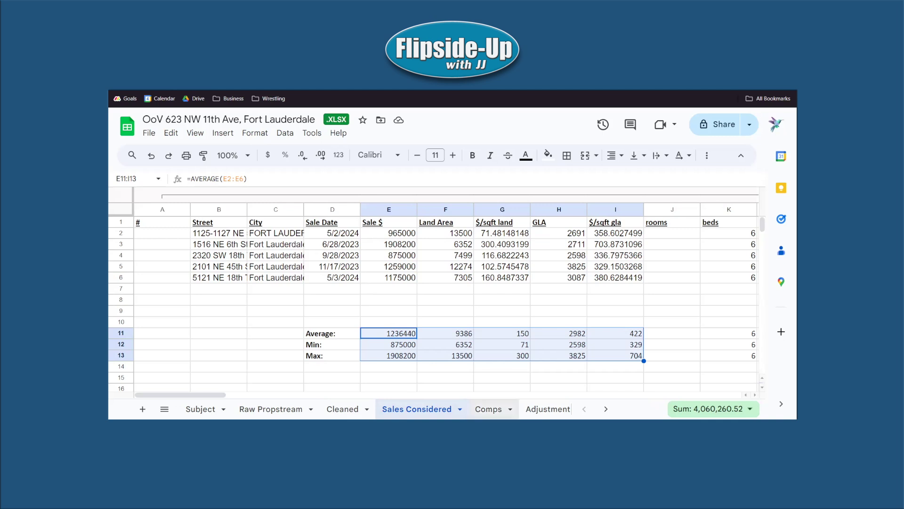
# Open the Comps sheet and review the comparable sales in B2:I6 and their summary statistics in E9:I12.
pyautogui.click(489, 409)
pyautogui.moveTo(235, 217); pyautogui.dragTo(645, 262)
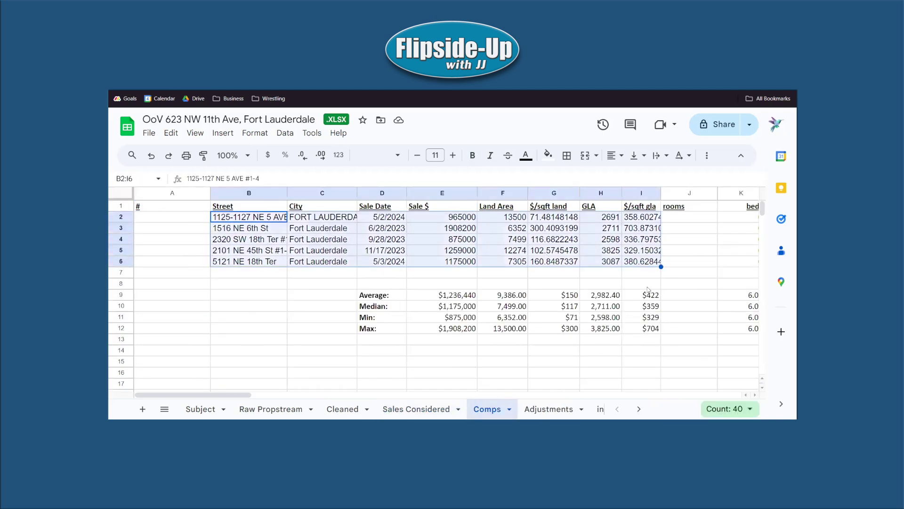
pyautogui.moveTo(465, 296); pyautogui.dragTo(651, 329)
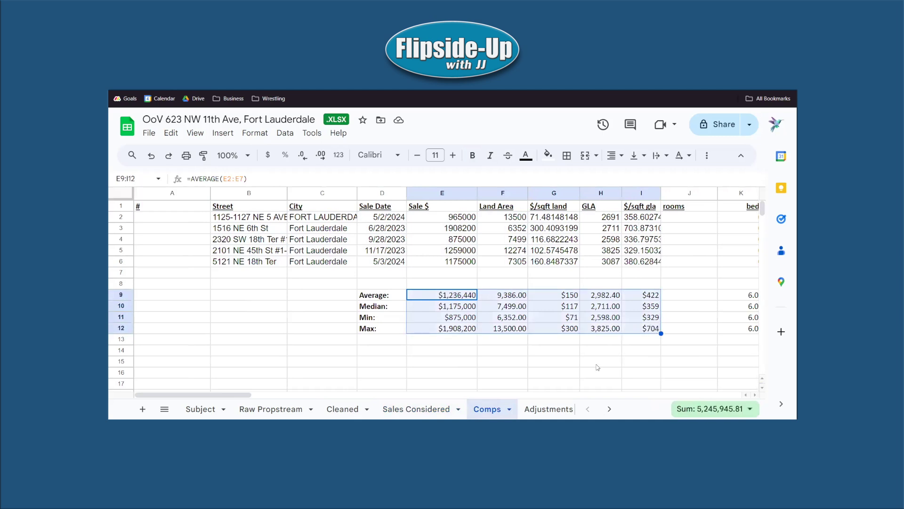
pyautogui.click(597, 364)
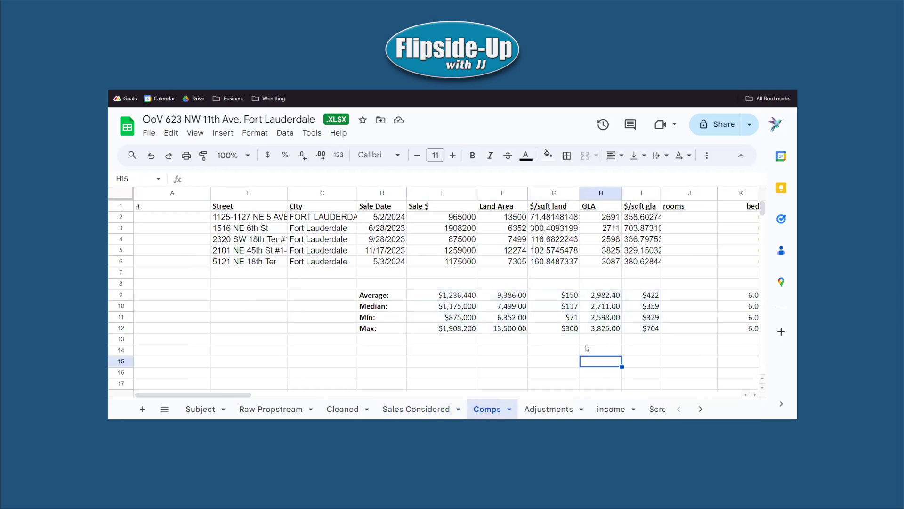
# Compare the average, median, min and max sale prices of the comparables on the Comps sheet.
pyautogui.click(464, 309)
pyautogui.click(465, 318)
pyautogui.click(465, 331)
pyautogui.moveTo(460, 296); pyautogui.dragTo(460, 307)
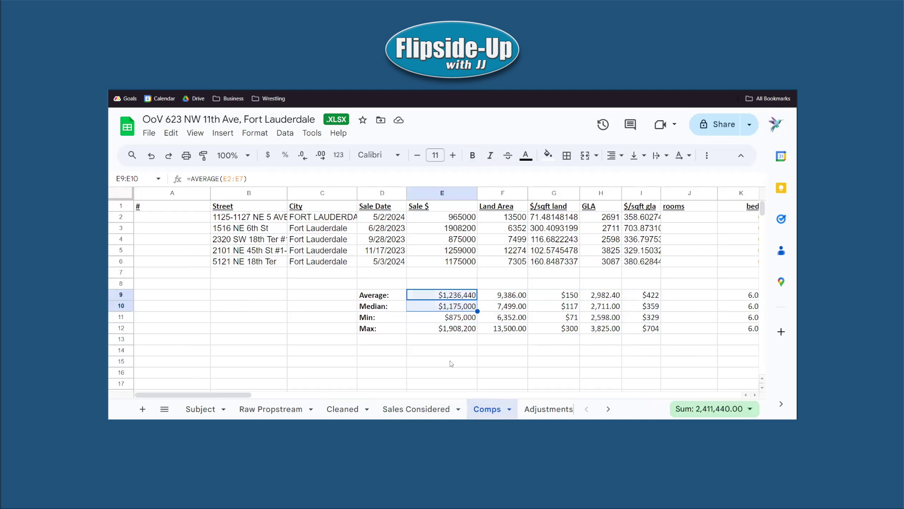
pyautogui.click(453, 318)
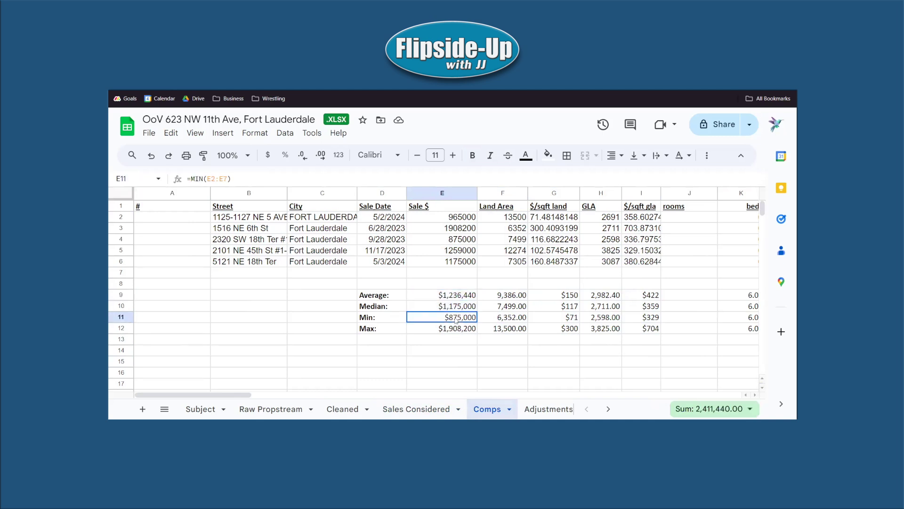
pyautogui.click(455, 329)
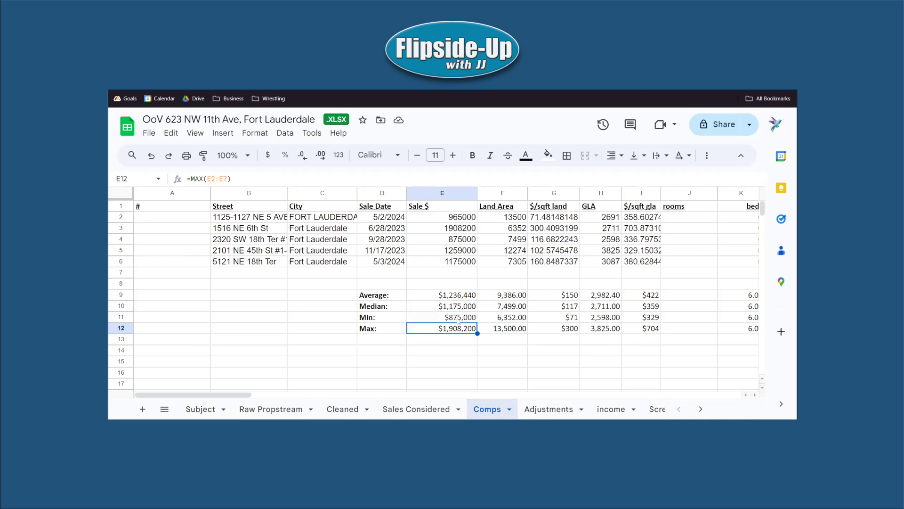
# Review the average, median, min and max of sale price, $/sqft land and $/sqft gla on the Comps sheet.
pyautogui.moveTo(452, 294); pyautogui.dragTo(452, 306)
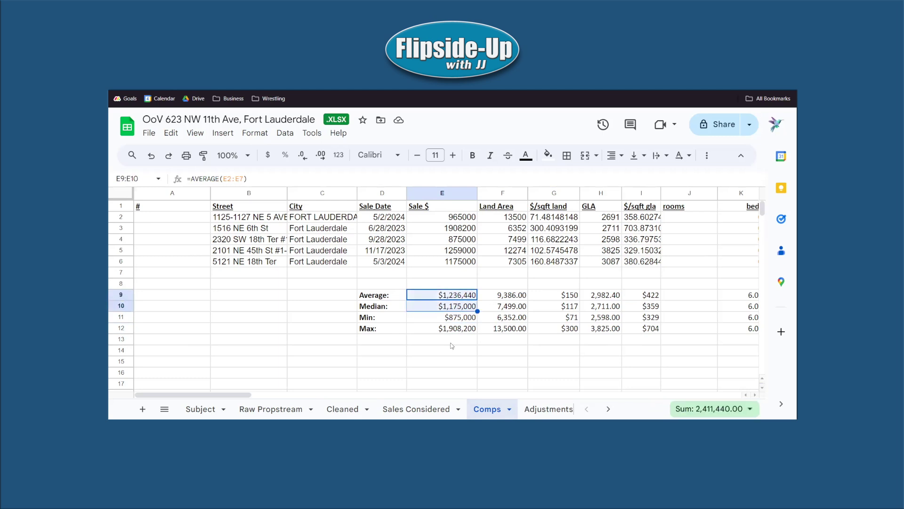
pyautogui.click(452, 318)
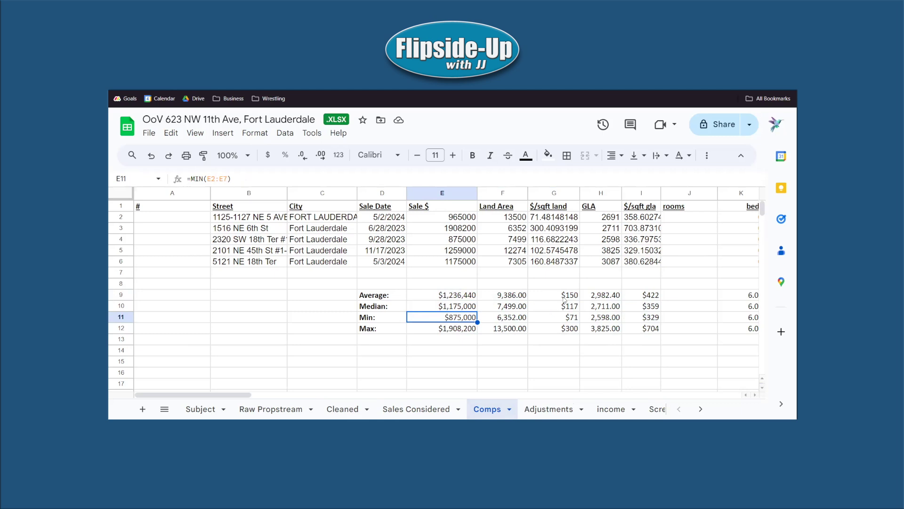
pyautogui.moveTo(564, 297); pyautogui.dragTo(568, 329)
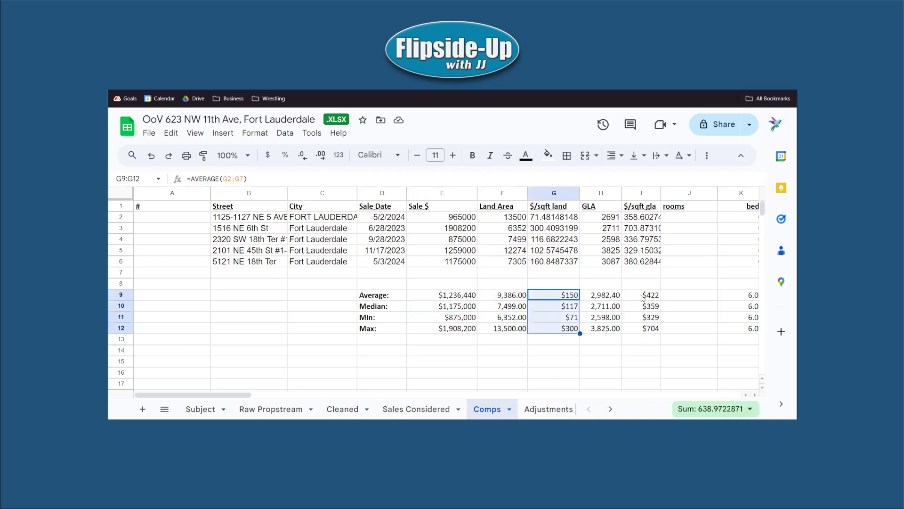
pyautogui.moveTo(640, 295); pyautogui.dragTo(652, 336)
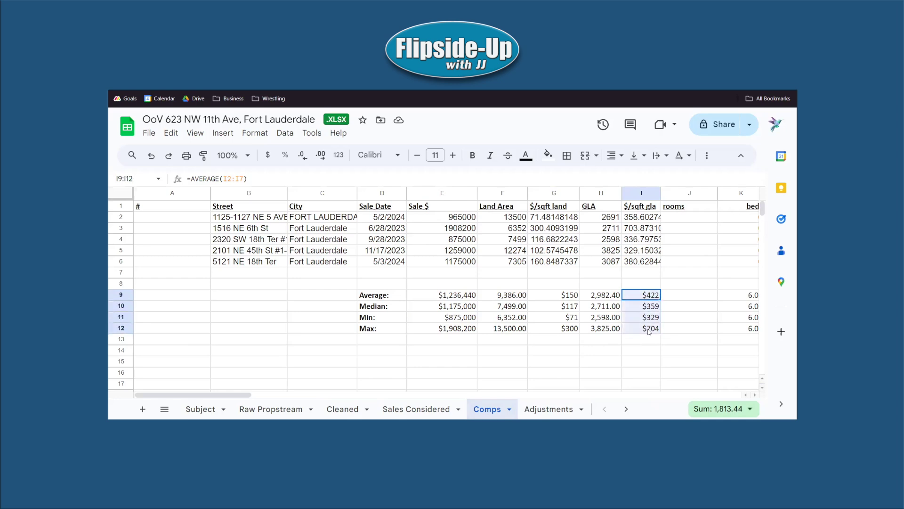
# Open the Adjustments sheet and review the market approach grid, highlighting the comparables in E2:S19.
pyautogui.click(548, 408)
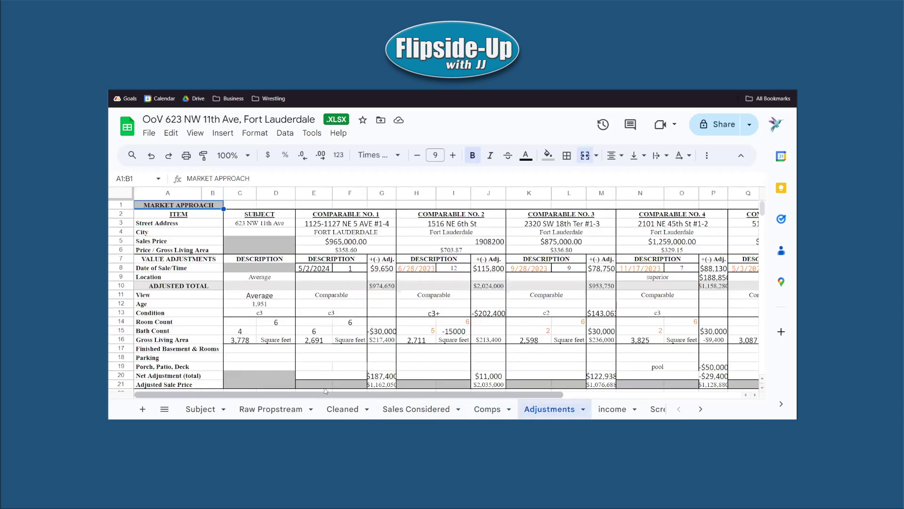
pyautogui.scroll(-1, 321, 351)
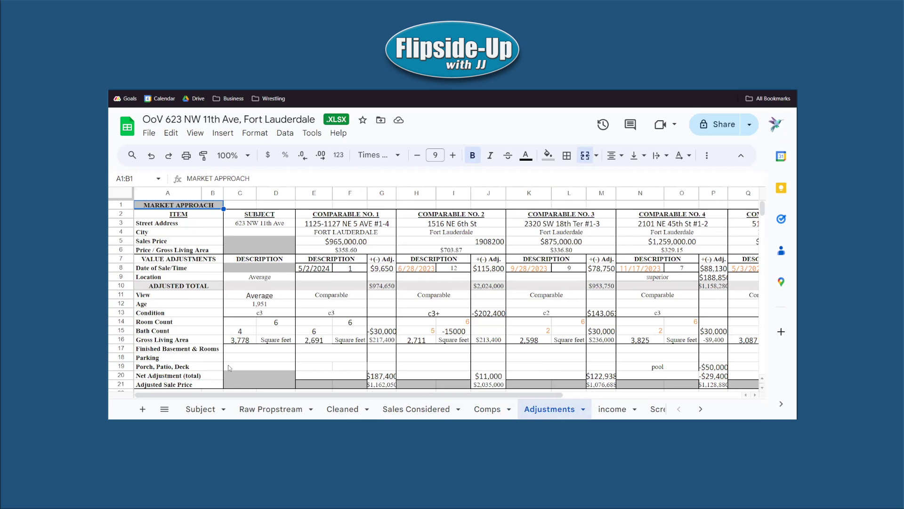
pyautogui.moveTo(328, 216); pyautogui.dragTo(746, 368)
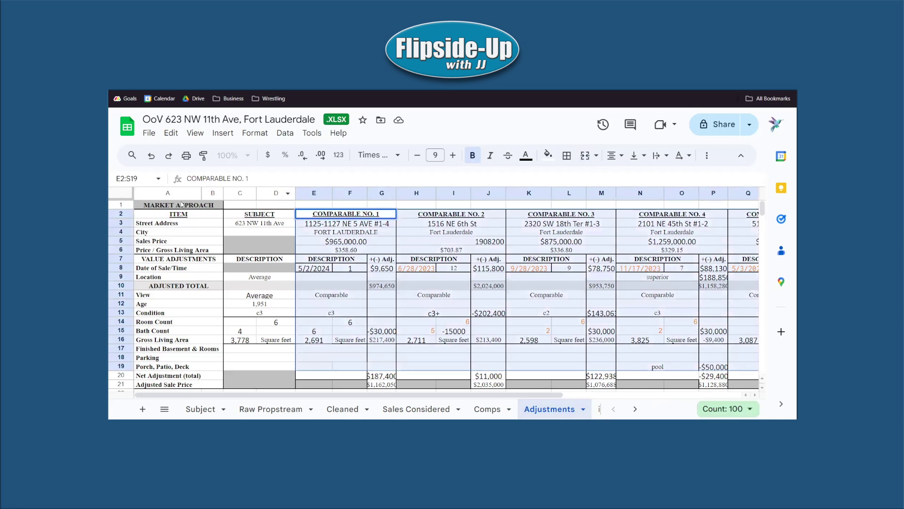
pyautogui.click(160, 207)
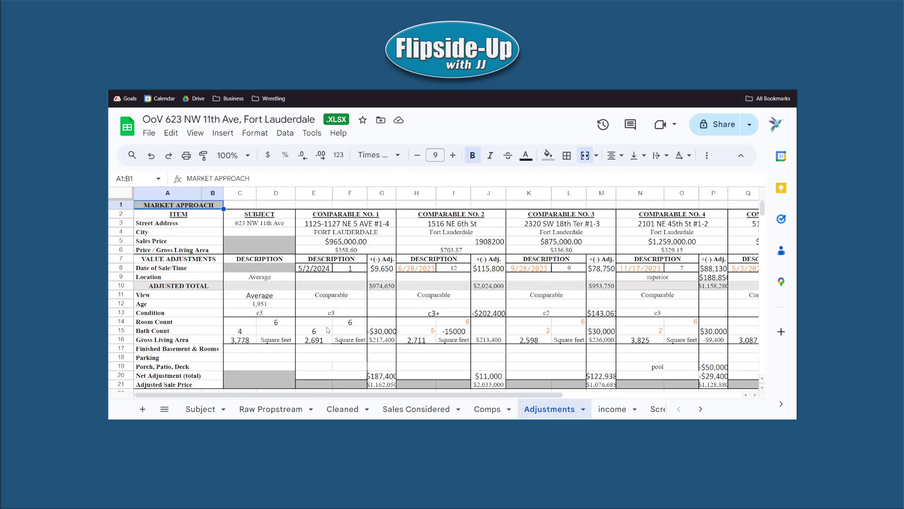
# Examine Comparable No. 1's city, sales price, price per gross living area, sale date and time adjustment formula.
pyautogui.click(325, 232)
pyautogui.click(328, 241)
pyautogui.click(349, 252)
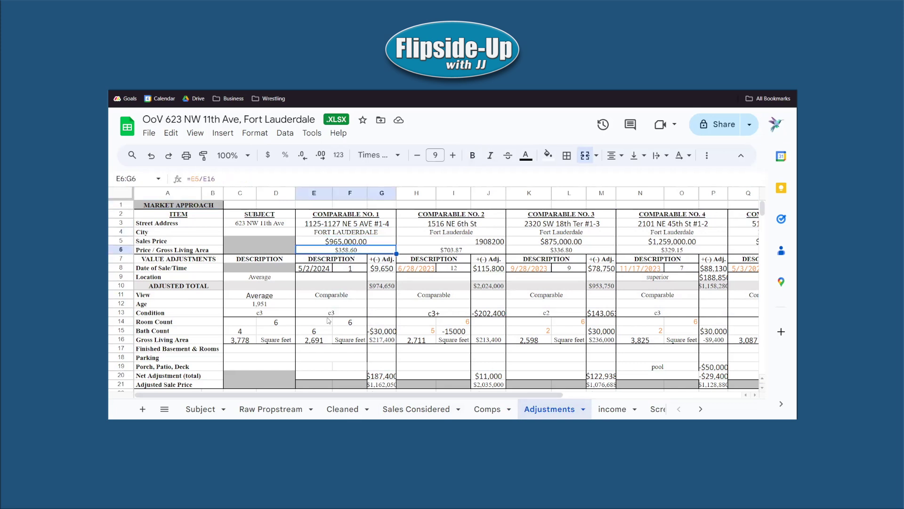
pyautogui.click(319, 268)
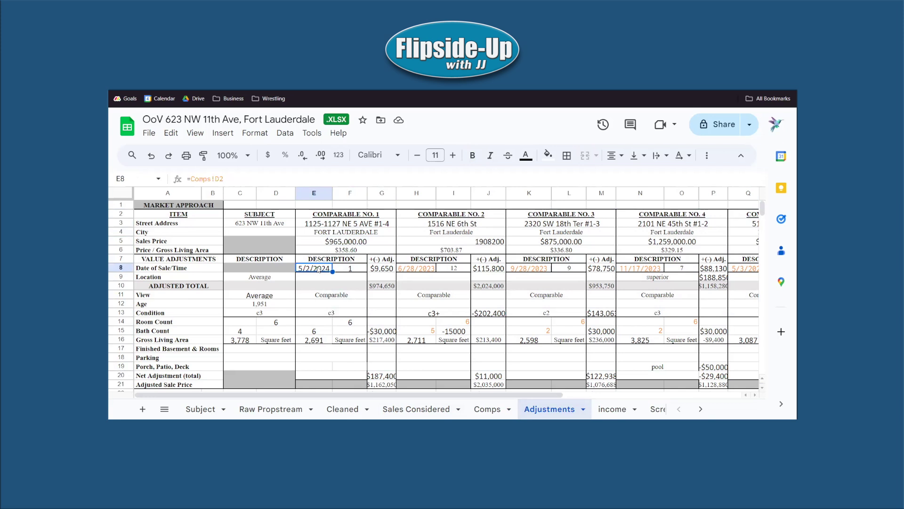
pyautogui.click(386, 269)
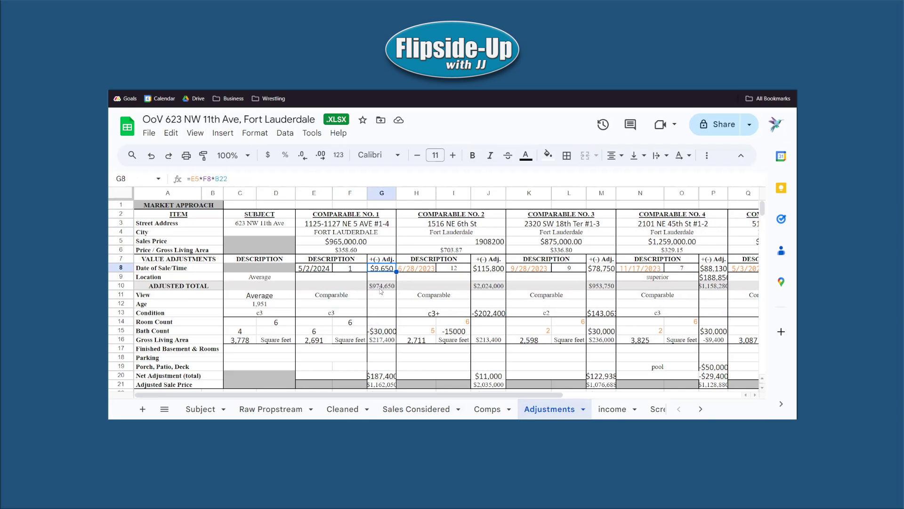
# Review the Date of Sale/Time and Location rows and how they feed Comparable No. 1's adjusted total in G10.
pyautogui.moveTo(178, 279); pyautogui.dragTo(183, 261)
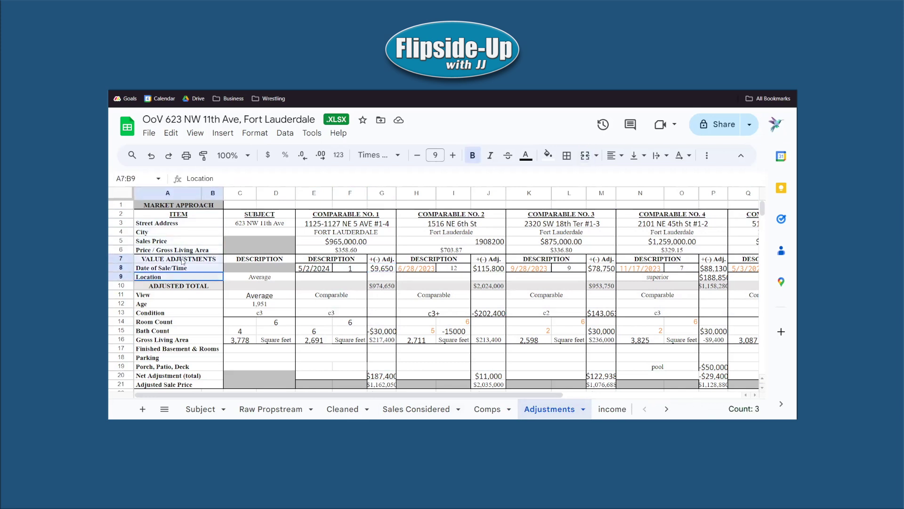
pyautogui.click(193, 280)
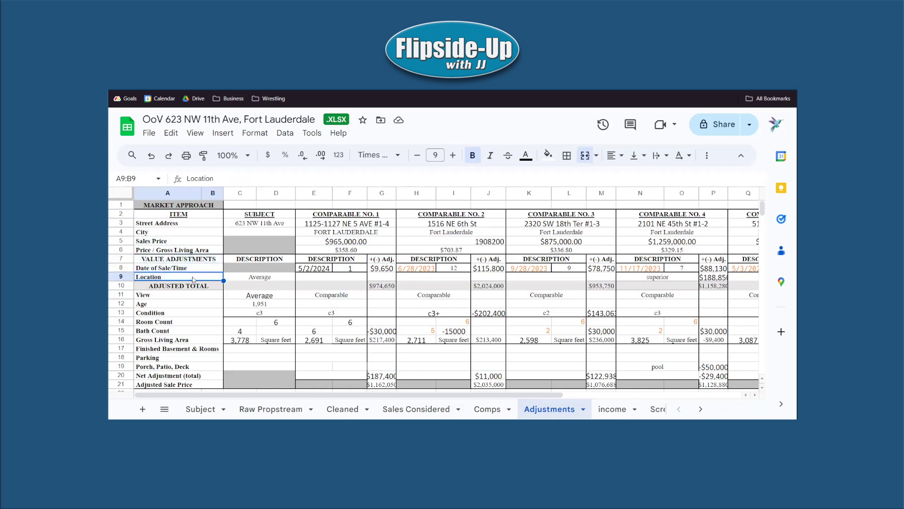
pyautogui.click(194, 271)
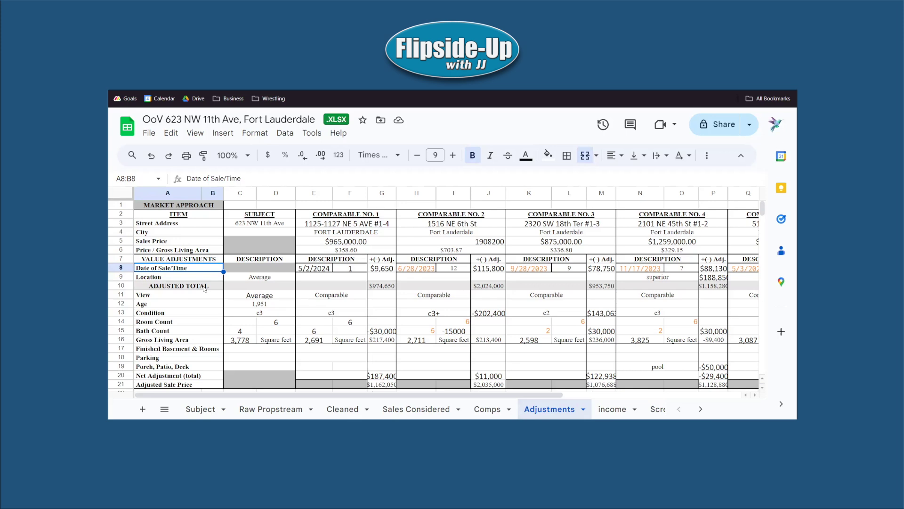
pyautogui.click(381, 268)
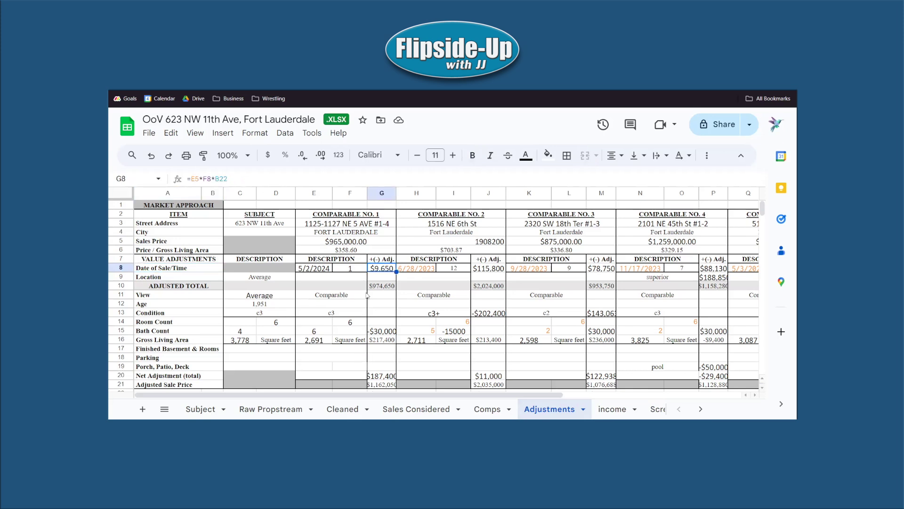
pyautogui.click(351, 241)
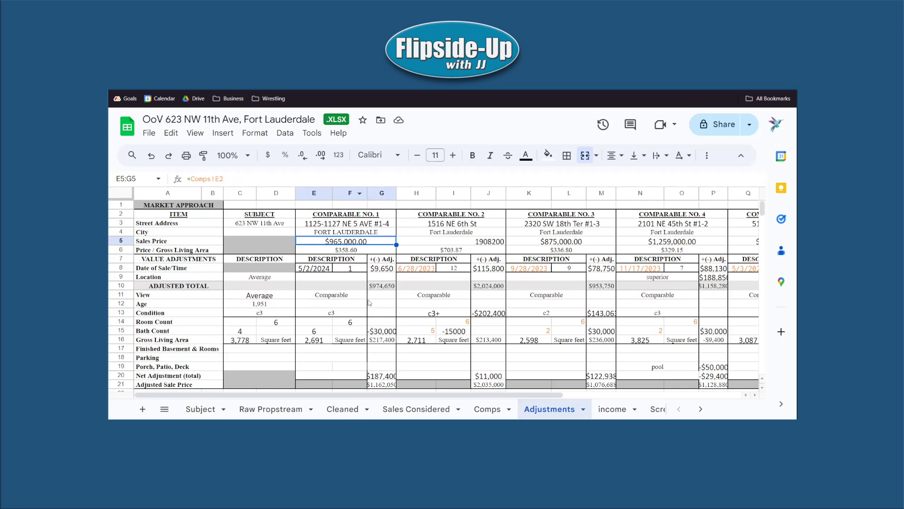
pyautogui.click(379, 286)
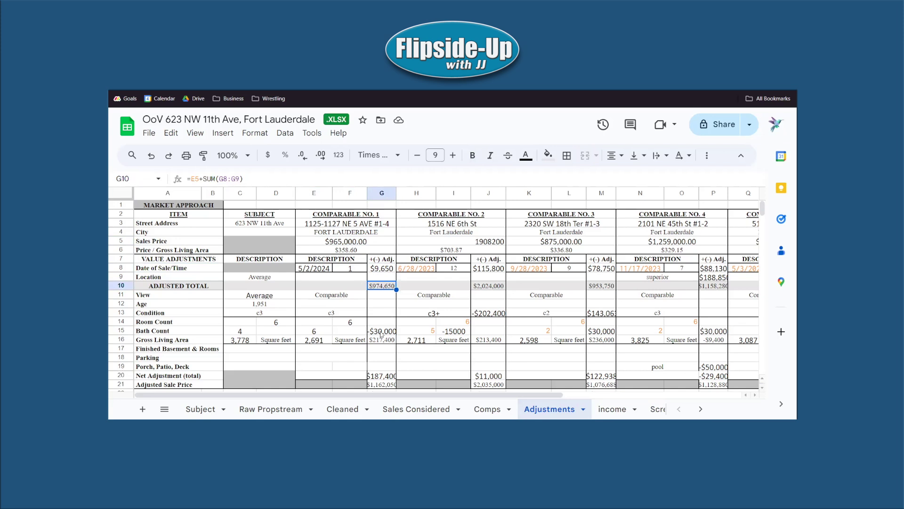
# Inspect Comparable No. 1's adjustments in G11:G19, its adjusted total formula in G10 and its sales price.
pyautogui.moveTo(382, 294); pyautogui.dragTo(382, 370)
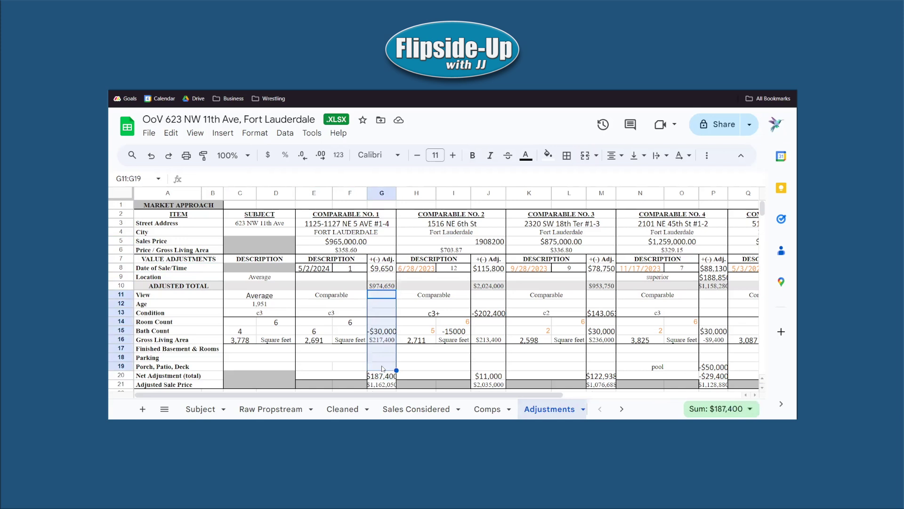
pyautogui.doubleClick(392, 286)
pyautogui.press('Return')
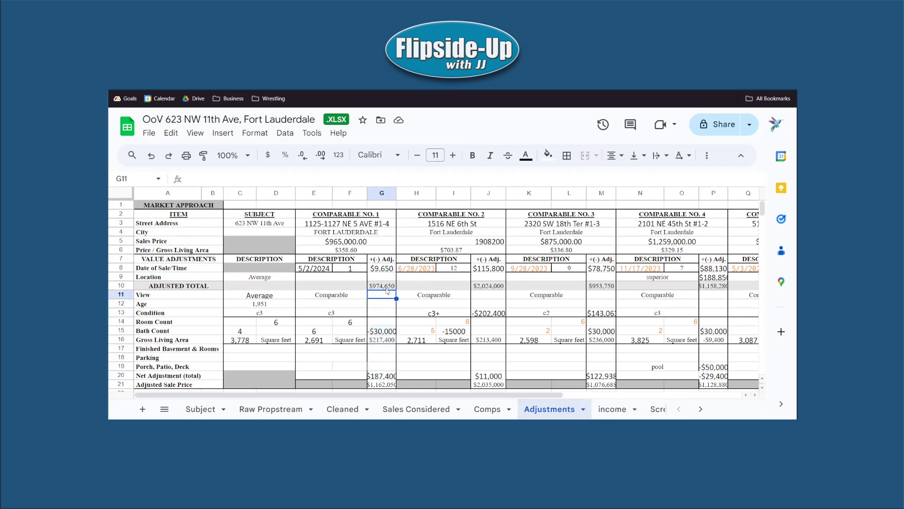
pyautogui.click(354, 244)
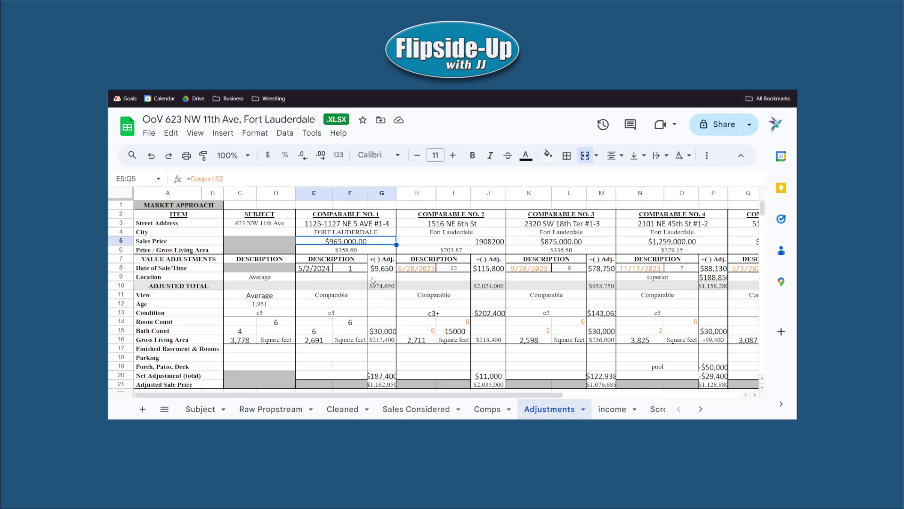
# Compare the subject's location and view with Comparable No. 1 and check the adjustment cells G9 and G11.
pyautogui.click(173, 279)
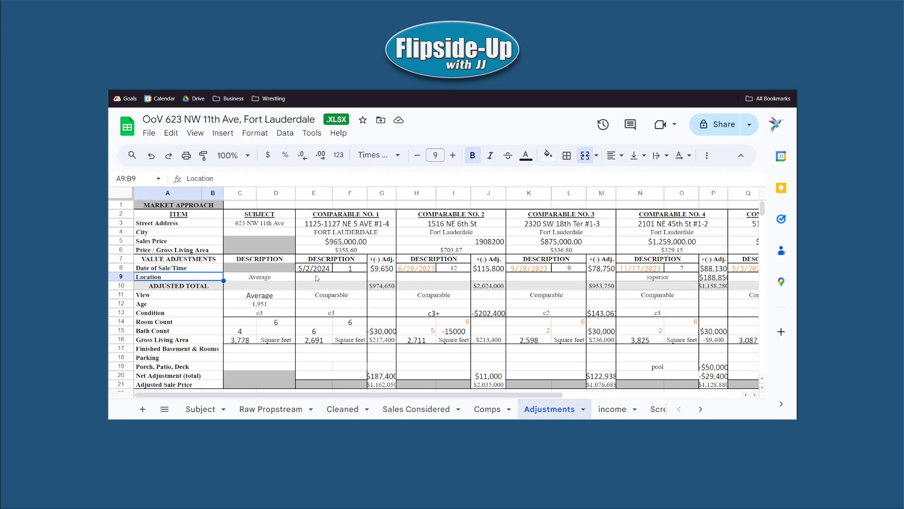
pyautogui.click(370, 278)
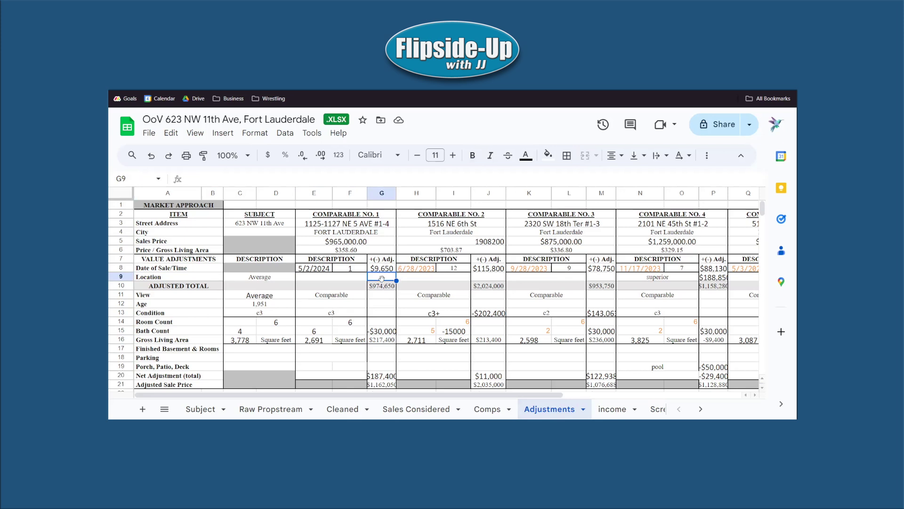
pyautogui.click(278, 299)
pyautogui.keyDown('shift'); pyautogui.click(325, 297); pyautogui.keyUp('shift')
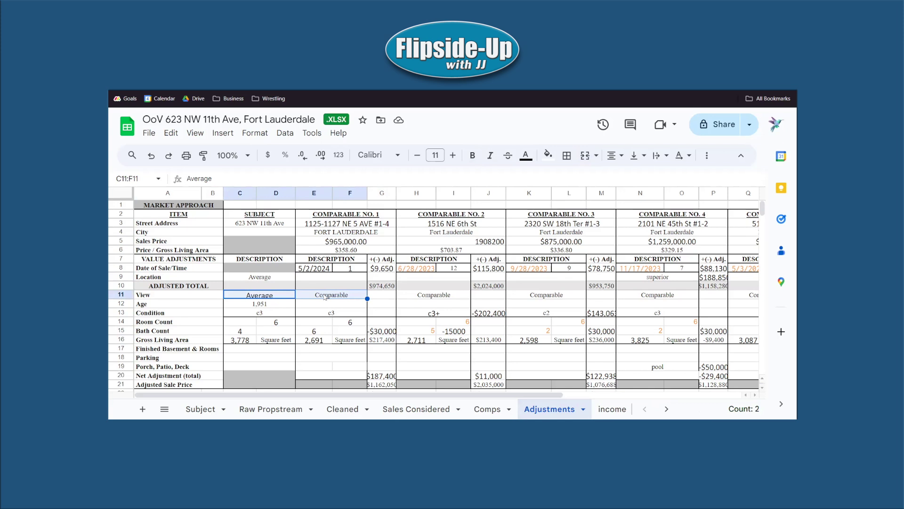
pyautogui.click(371, 295)
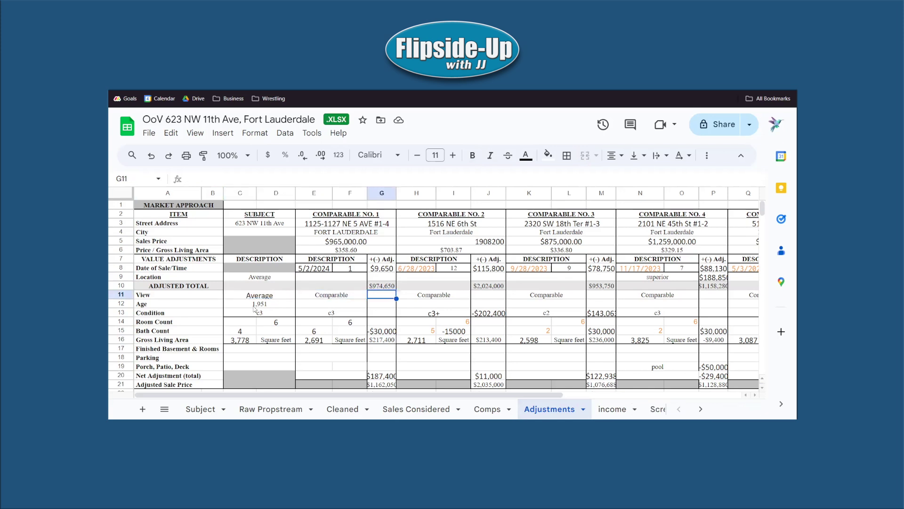
# Review the Age row for the subject and the first two comparables, including adjustment cell G12.
pyautogui.click(229, 302)
pyautogui.moveTo(228, 301); pyautogui.dragTo(376, 304)
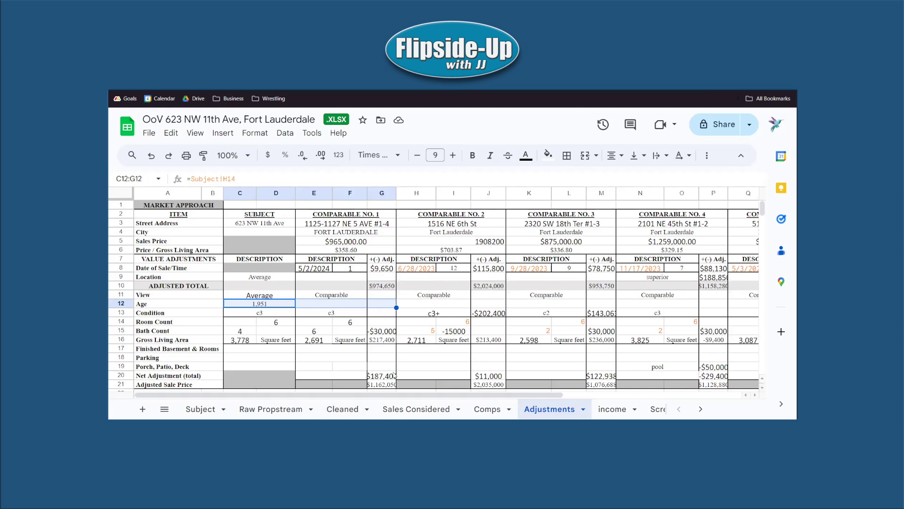
pyautogui.moveTo(278, 303); pyautogui.dragTo(462, 307)
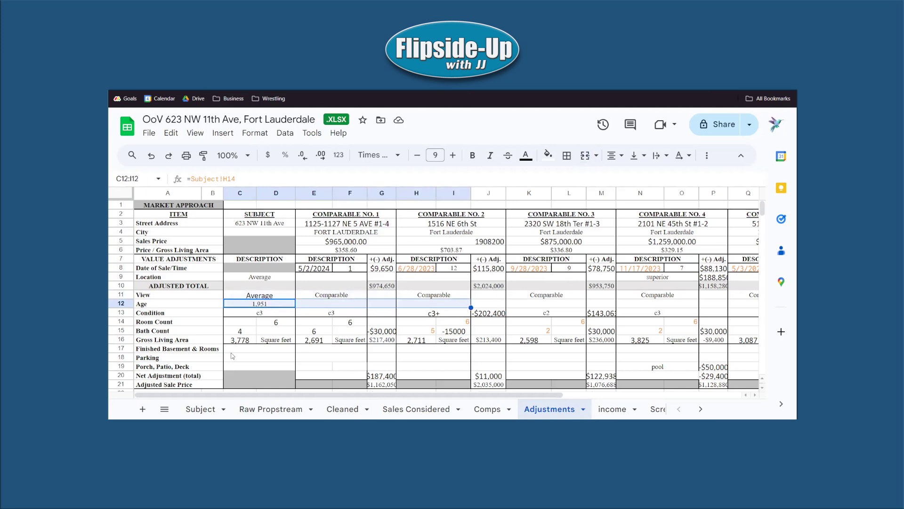
pyautogui.click(374, 304)
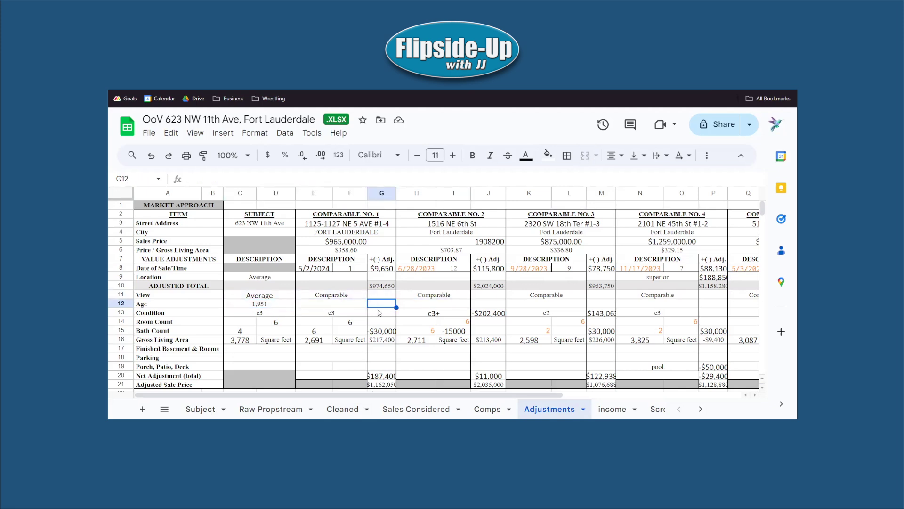
pyautogui.click(284, 306)
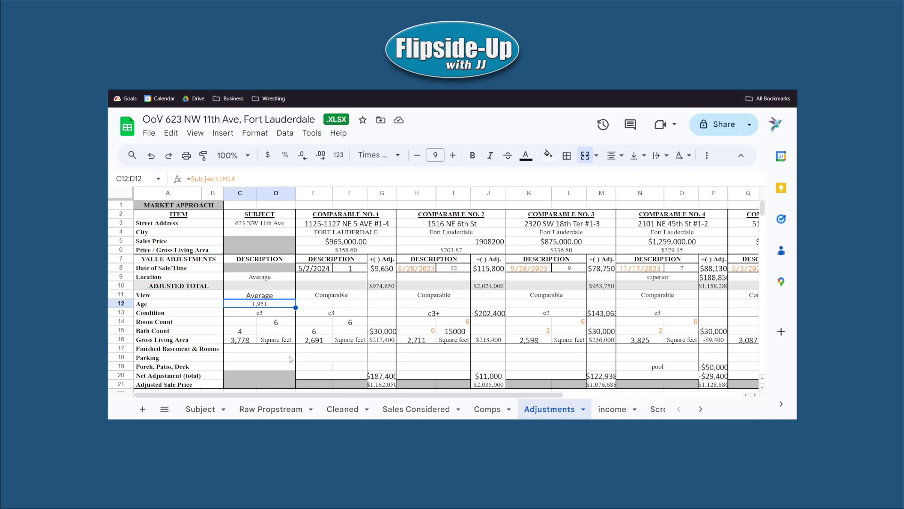
# Compare the condition ratings of the subject, Comparable No. 1 and Comparable No. 2, and check adjustment cell G13.
pyautogui.moveTo(268, 315); pyautogui.dragTo(307, 307)
pyautogui.click(329, 312)
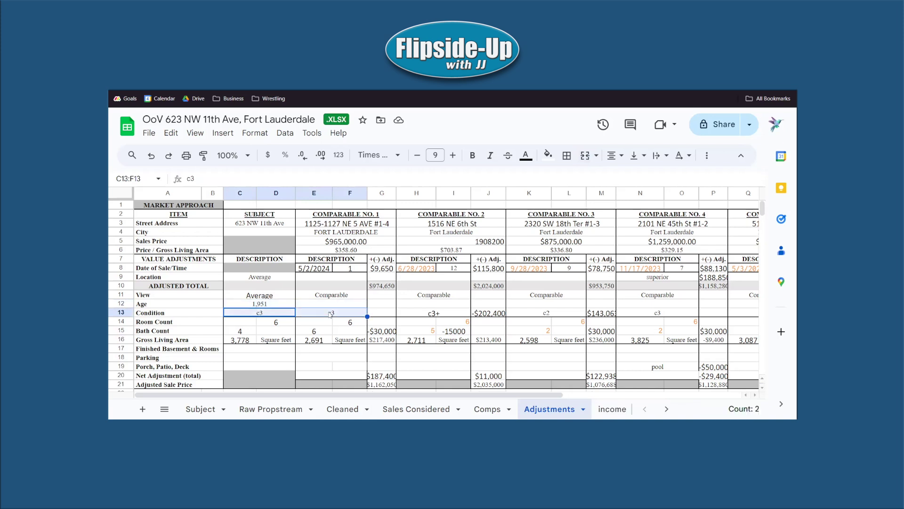
pyautogui.click(431, 314)
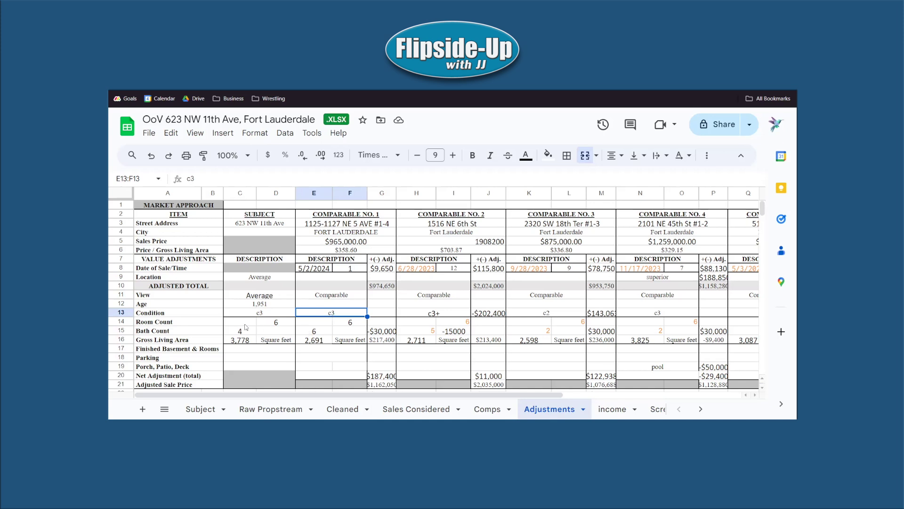
pyautogui.click(434, 314)
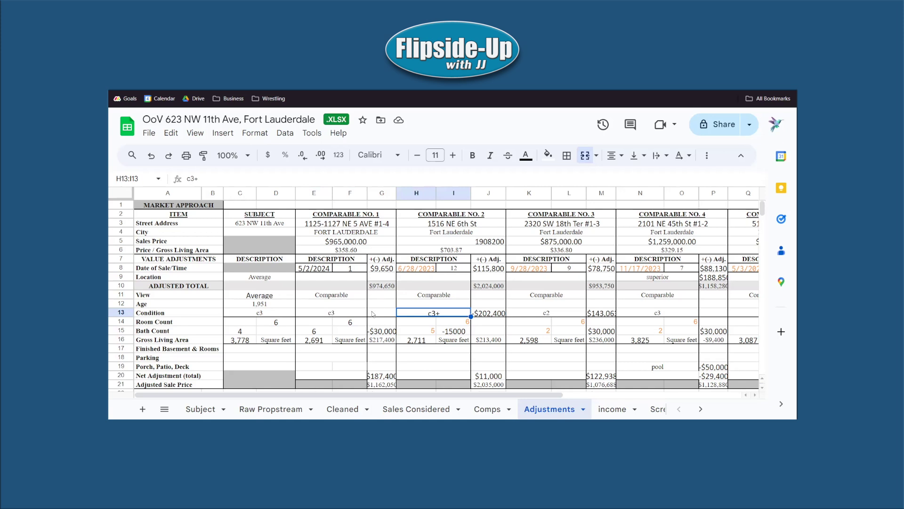
pyautogui.press('Left')
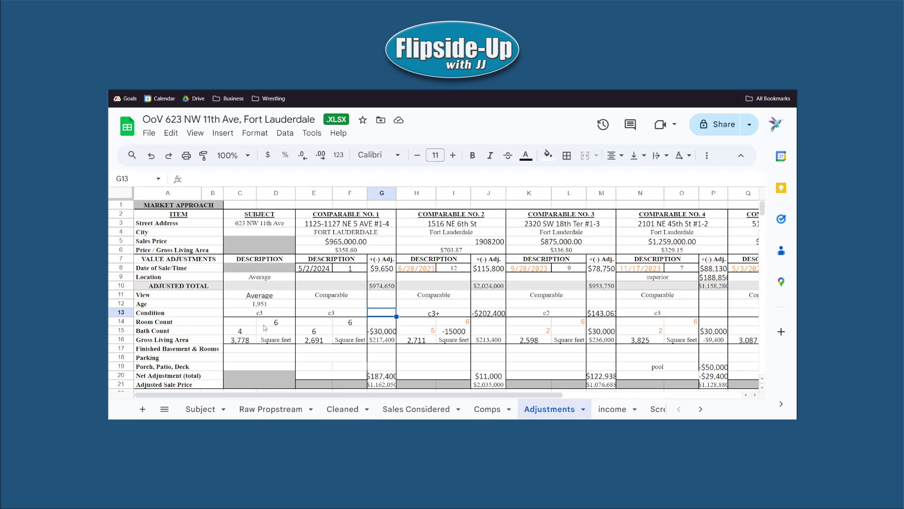
# Change the condition rating of Comparable No. 1 to c2.
pyautogui.click(380, 286)
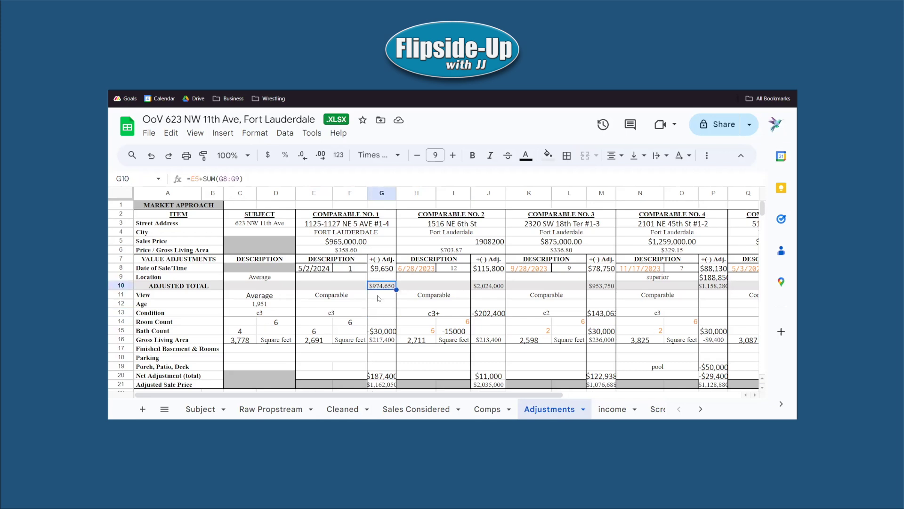
pyautogui.click(384, 313)
pyautogui.click(358, 313)
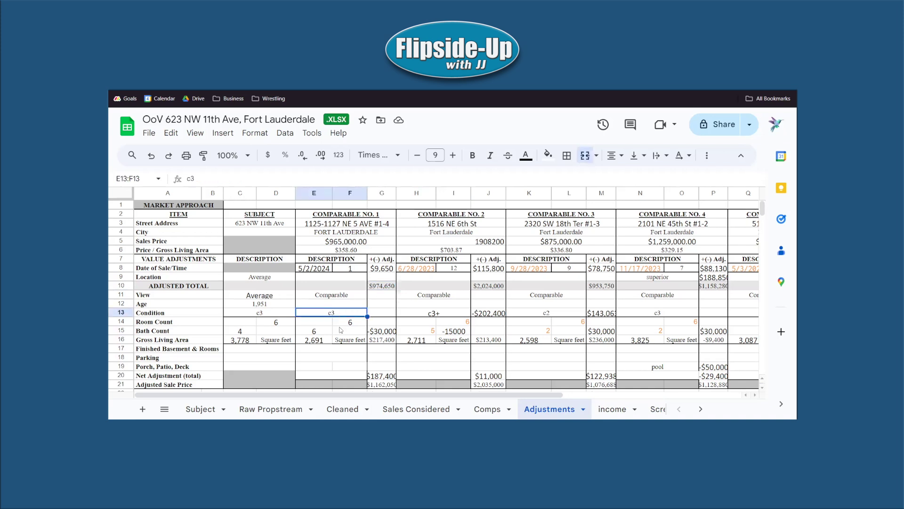
pyautogui.write('c2')
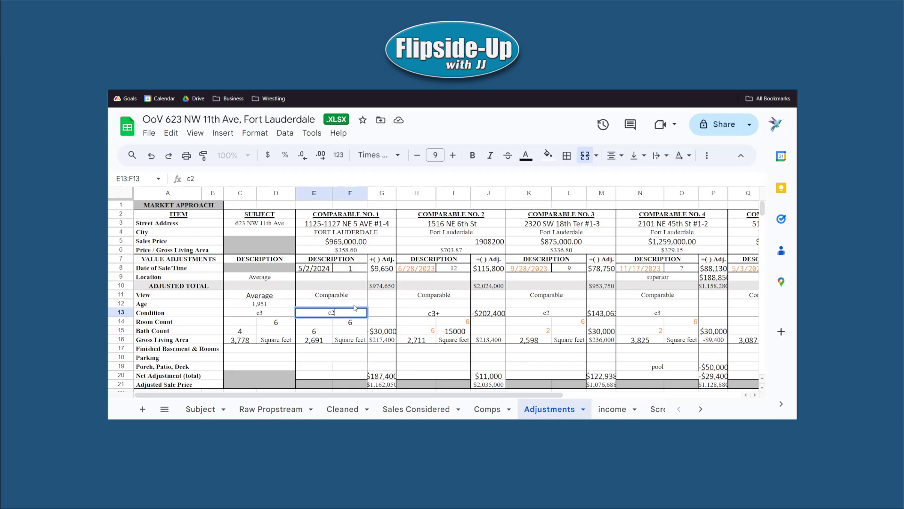
# Enter =G10*-0.1 in G13 as Comparable No. 1's condition adjustment.
pyautogui.click(379, 314)
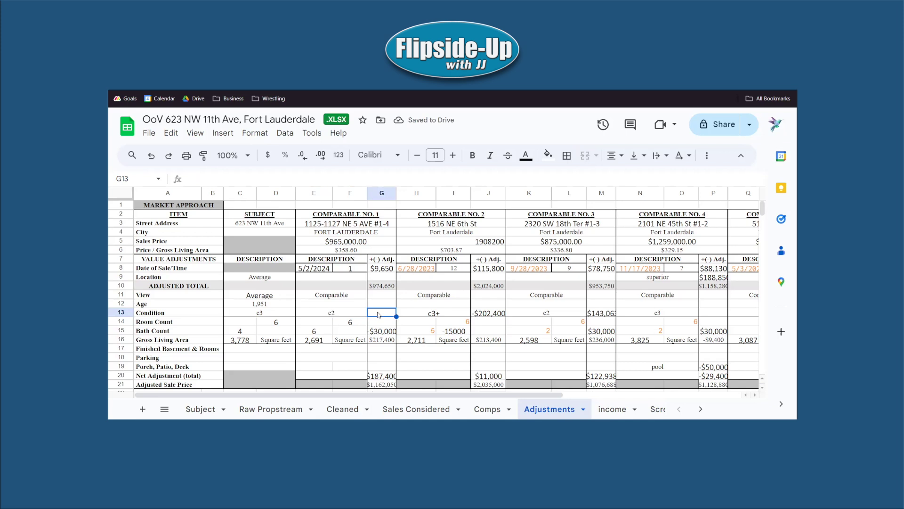
pyautogui.write('=G10')
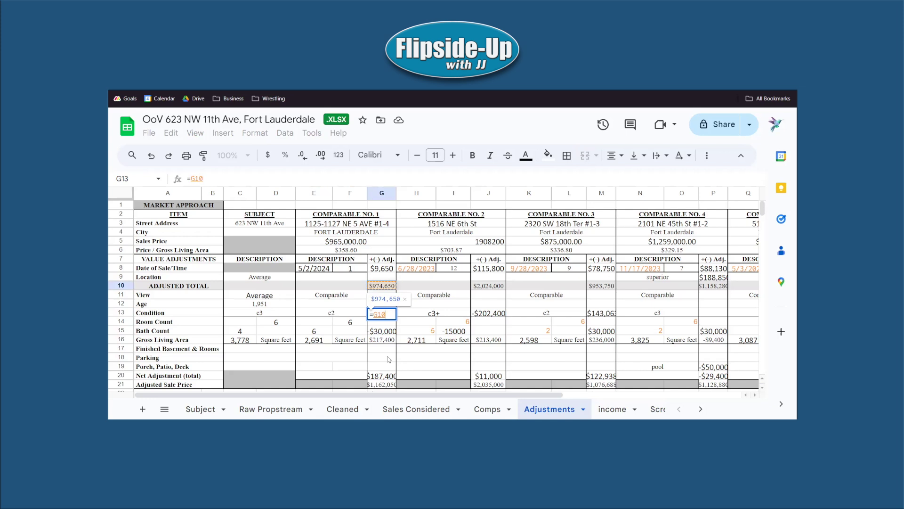
pyautogui.write('*.')
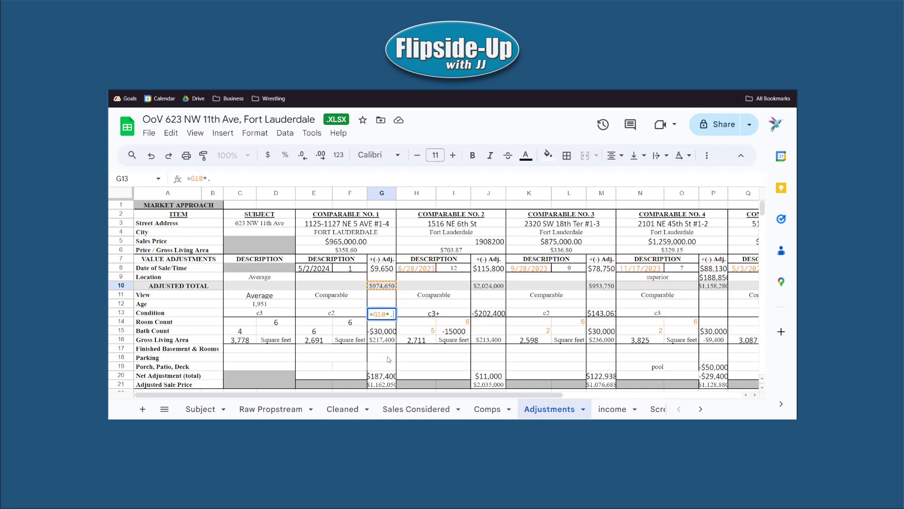
pyautogui.write('1')
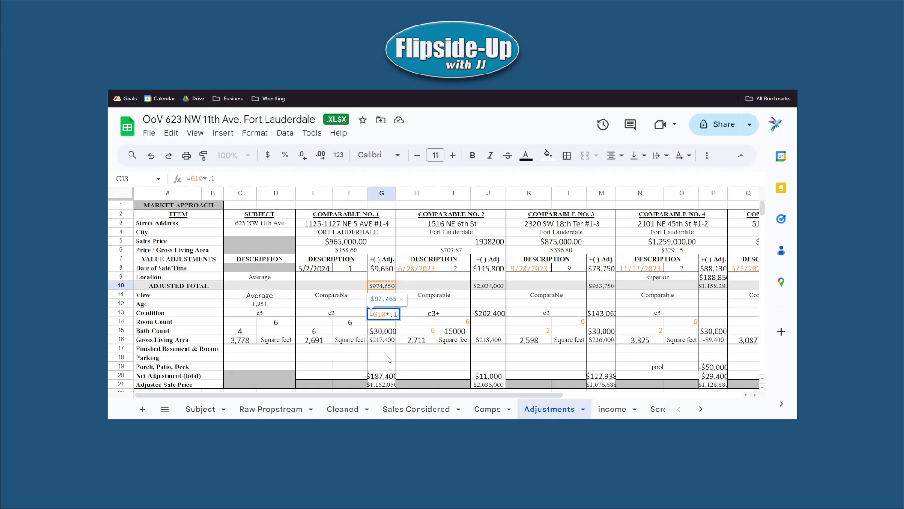
pyautogui.click(273, 315)
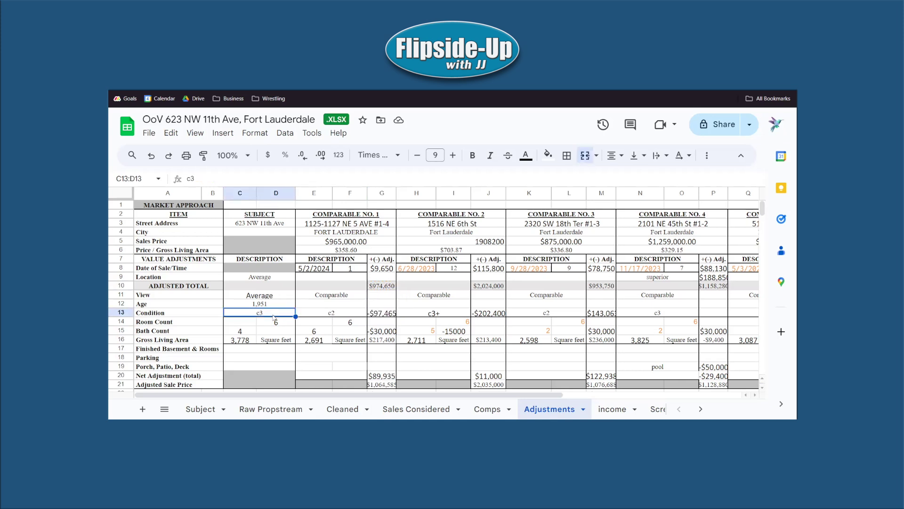
# Inspect the condition adjustment formula in G13 against the condition ratings of Comparable No. 1 and the subject.
pyautogui.click(318, 318)
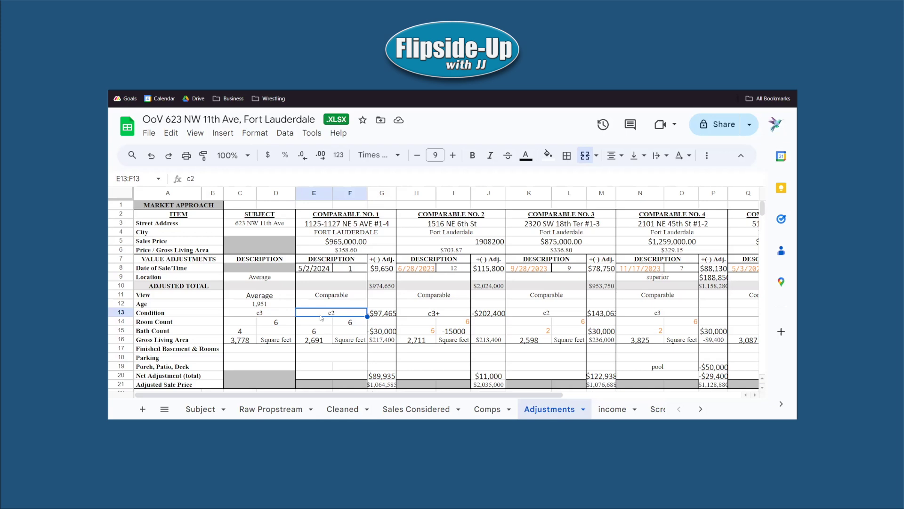
pyautogui.click(377, 314)
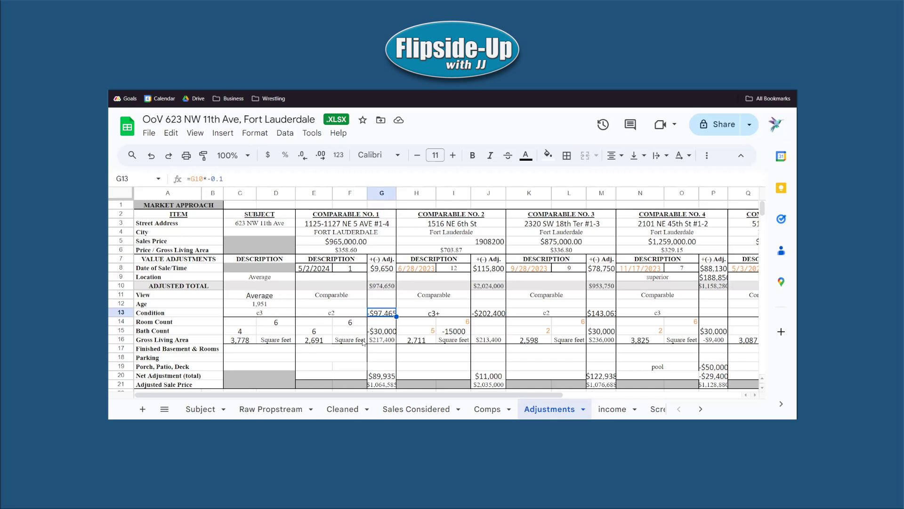
pyautogui.doubleClick(379, 315)
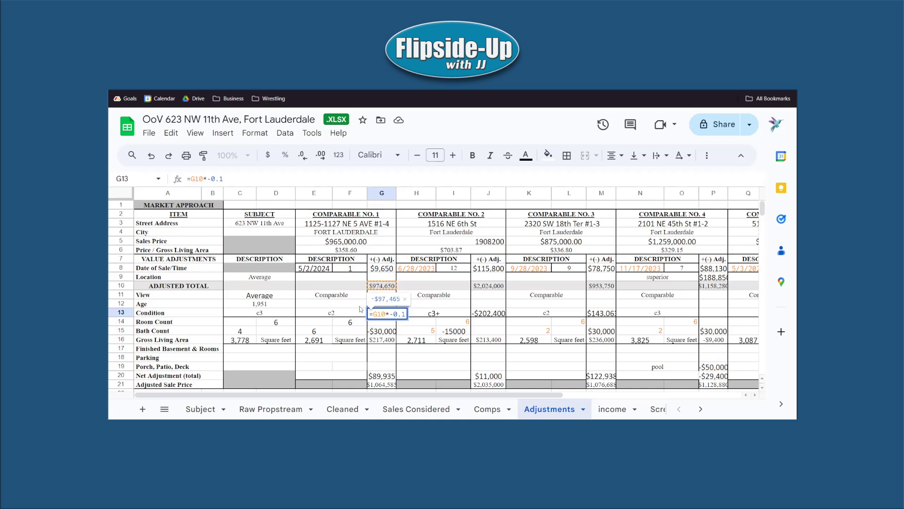
pyautogui.click(275, 316)
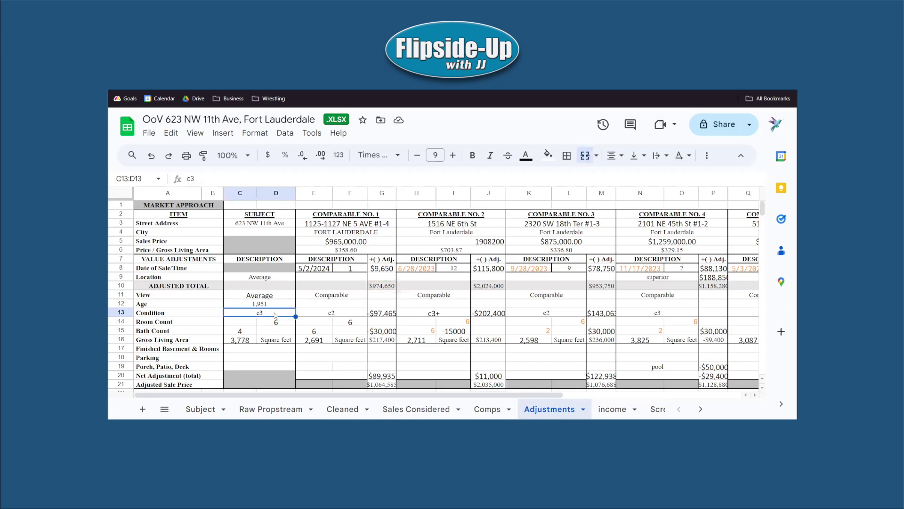
# Clear Comparable No. 1's condition adjustment in G13.
pyautogui.click(336, 315)
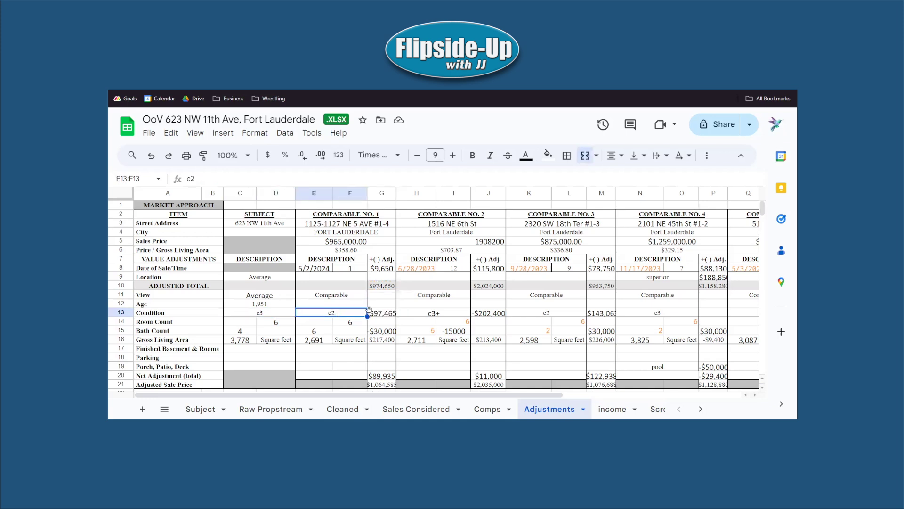
pyautogui.click(381, 314)
pyautogui.press('Delete')
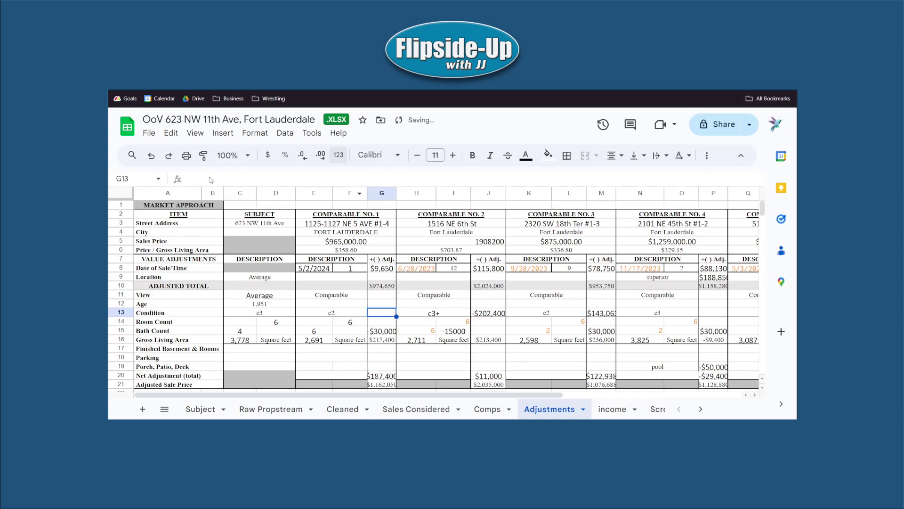
# Review the subject's room and bath counts in C14:D15 and Comparable No. 1's adjustment cells G14 to G16.
pyautogui.moveTo(237, 322); pyautogui.dragTo(285, 332)
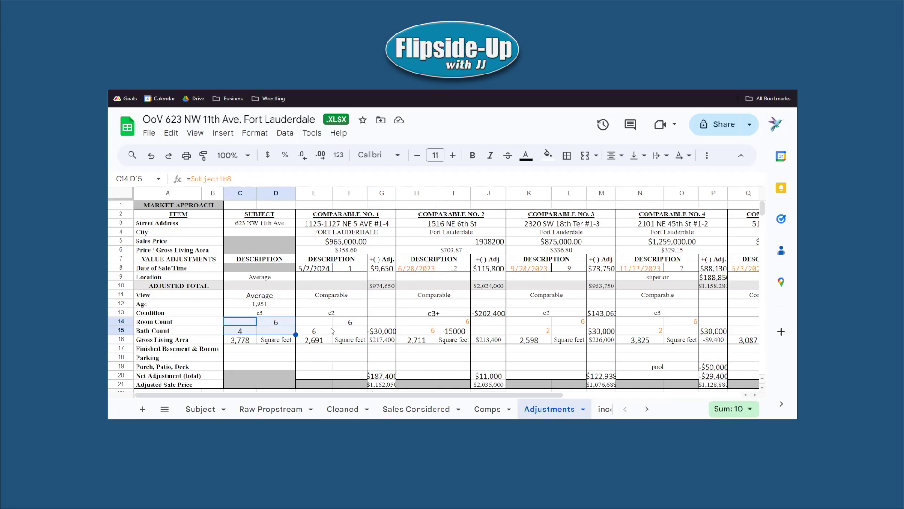
pyautogui.click(247, 332)
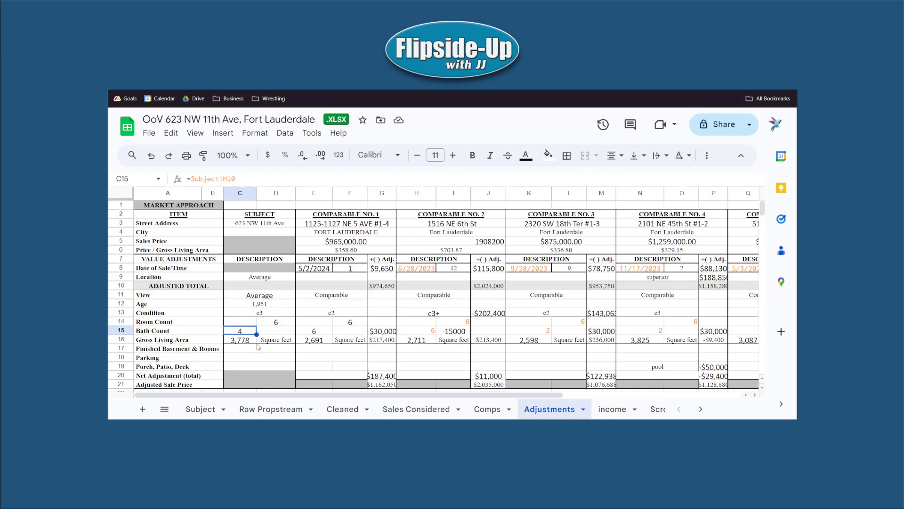
pyautogui.click(379, 340)
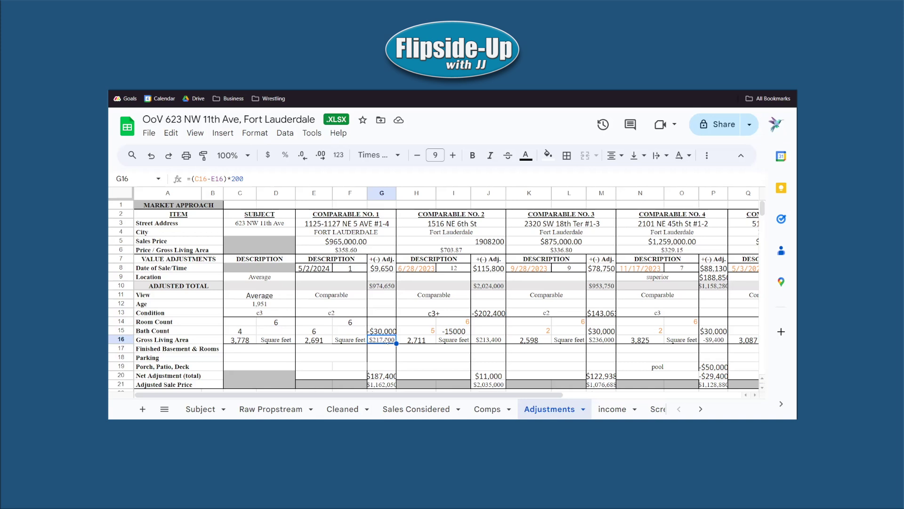
pyautogui.click(382, 324)
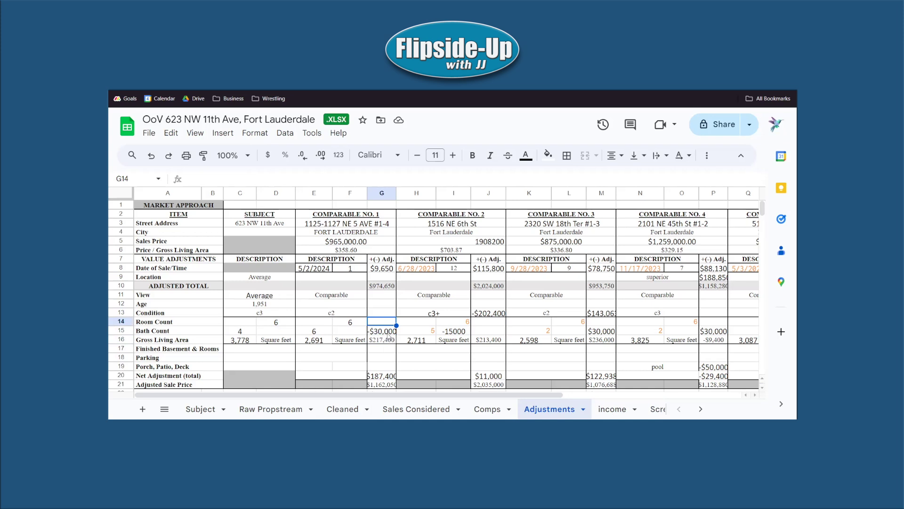
pyautogui.click(388, 333)
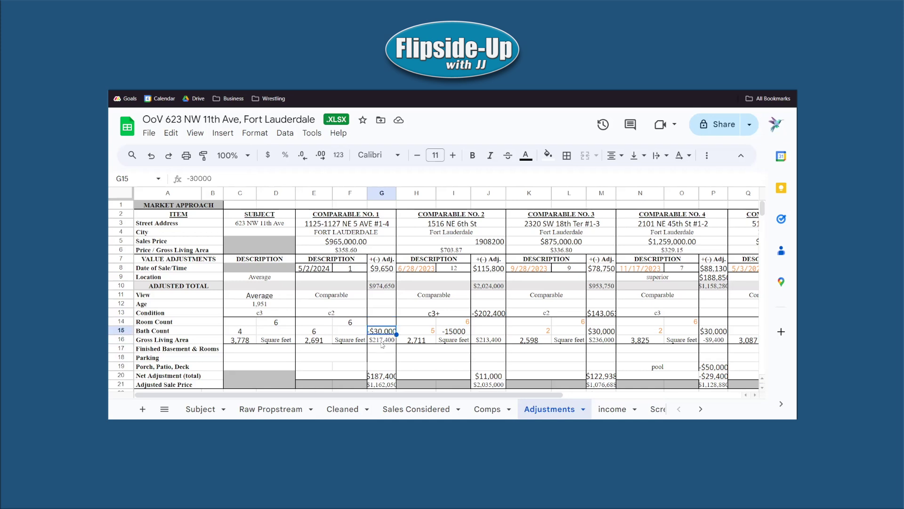
pyautogui.scroll(-2, 348, 352)
pyautogui.scroll(2, 347, 352)
# Check the Finished Basement & Rooms row, then Comparable No. 1's gross living area and its adjustment formula in G16.
pyautogui.click(203, 349)
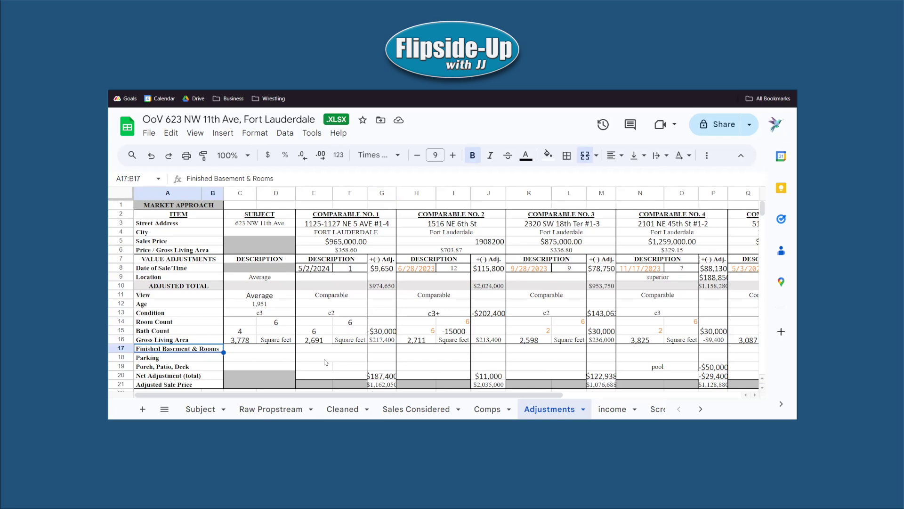
pyautogui.click(312, 341)
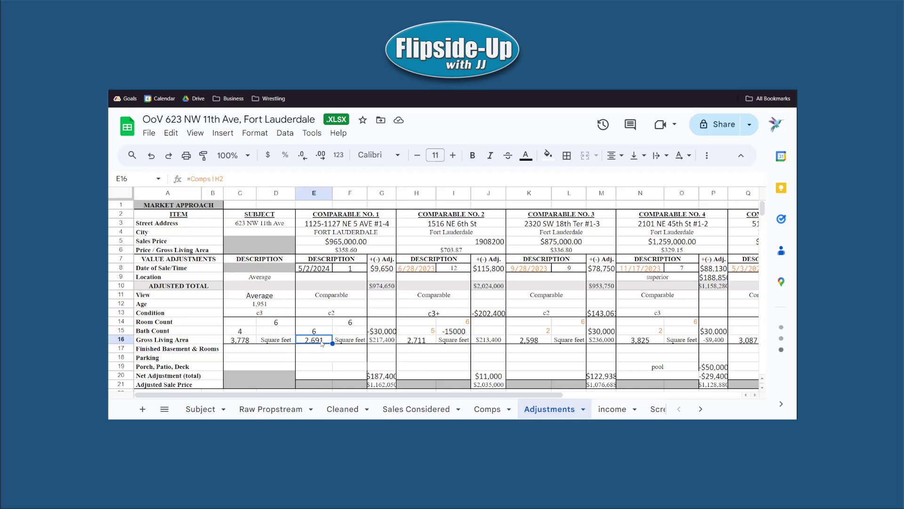
pyautogui.click(323, 349)
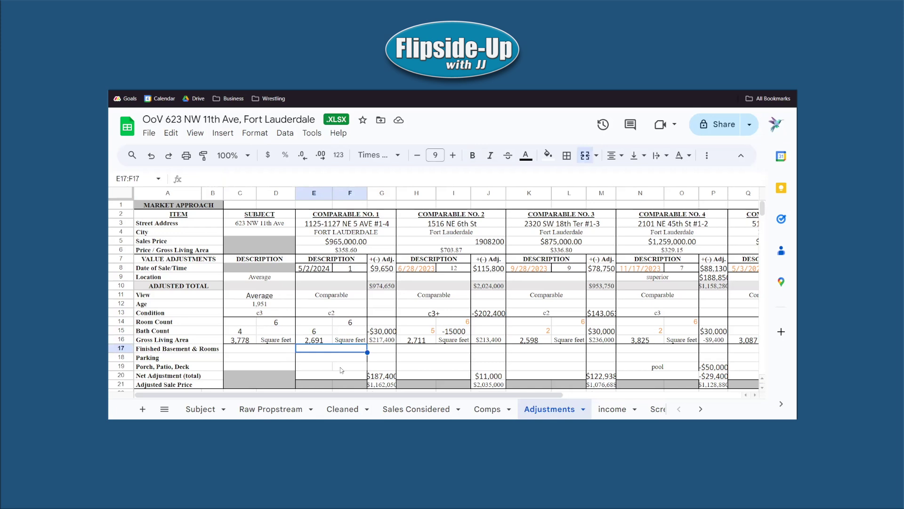
pyautogui.click(380, 341)
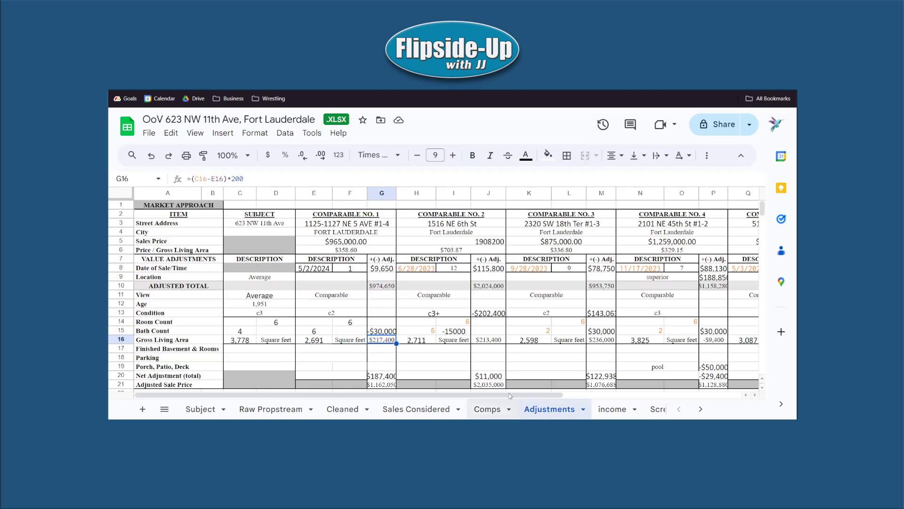
# Compare the average, median and minimum $/sqft gla on the Comps sheet with the multiplier in G16 of the Adjustments sheet.
pyautogui.click(486, 409)
pyautogui.moveTo(648, 296); pyautogui.dragTo(655, 318)
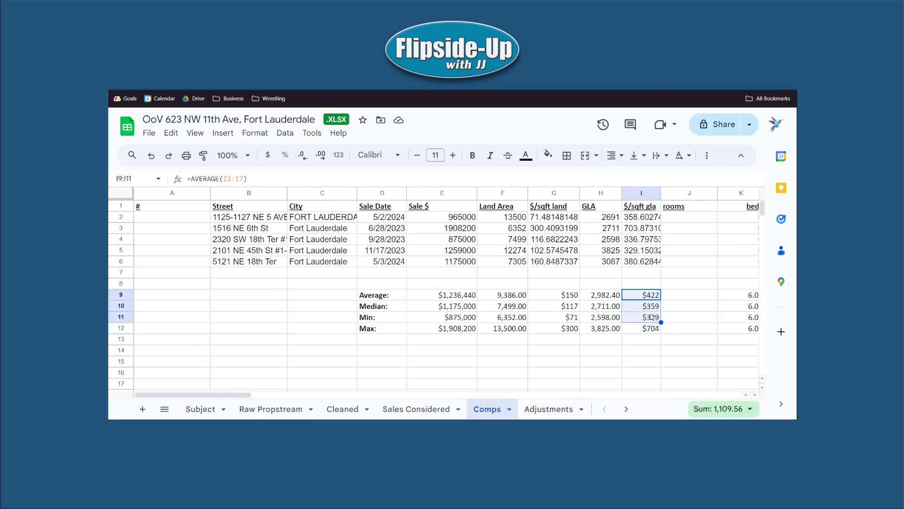
pyautogui.click(549, 408)
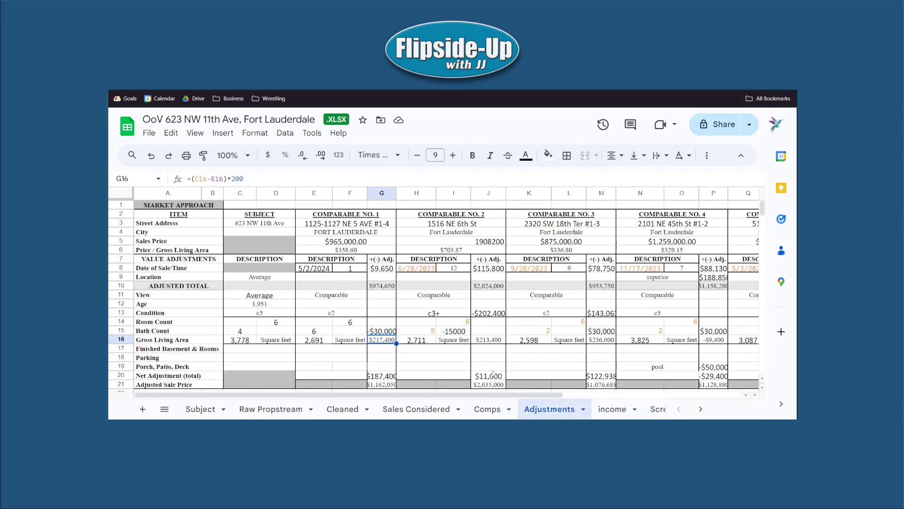
pyautogui.click(249, 178)
pyautogui.moveTo(248, 179); pyautogui.dragTo(231, 179)
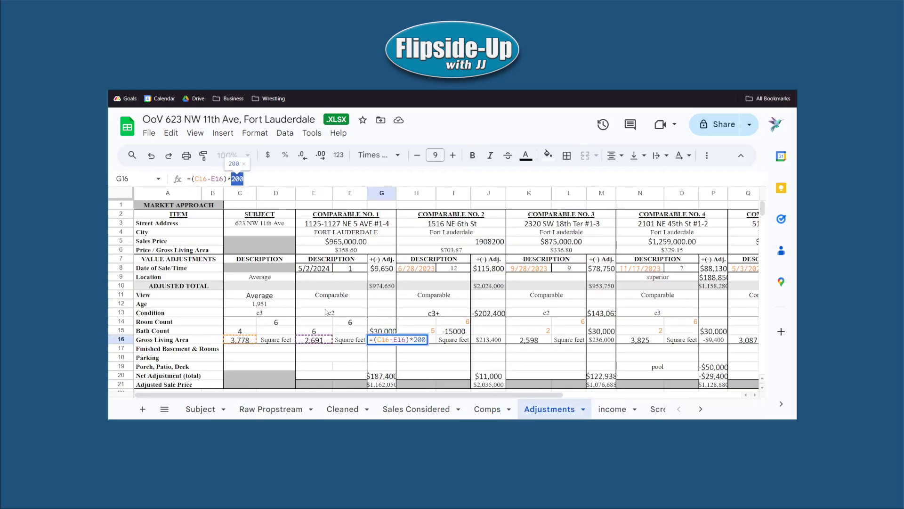
pyautogui.click(327, 351)
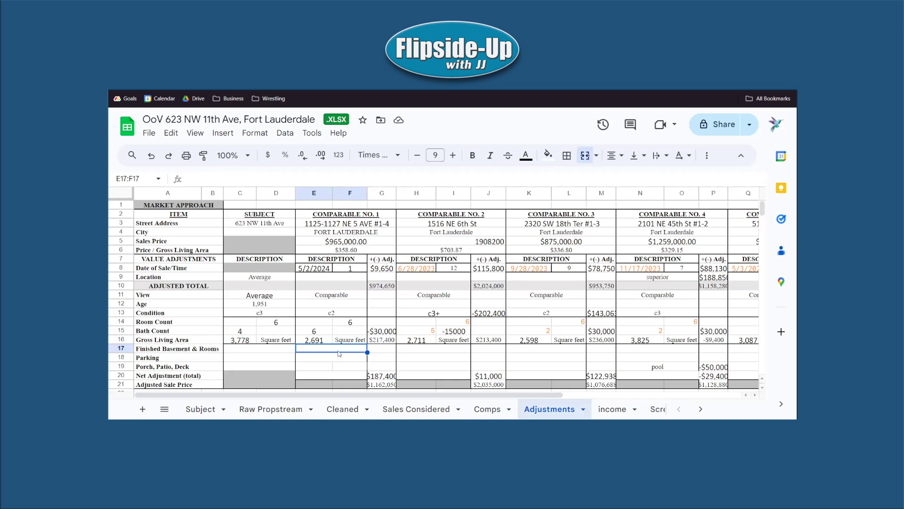
# Trace the living area adjustment in G16 through the areas in C16 and E16 and the per-square-foot multiplier.
pyautogui.click(381, 339)
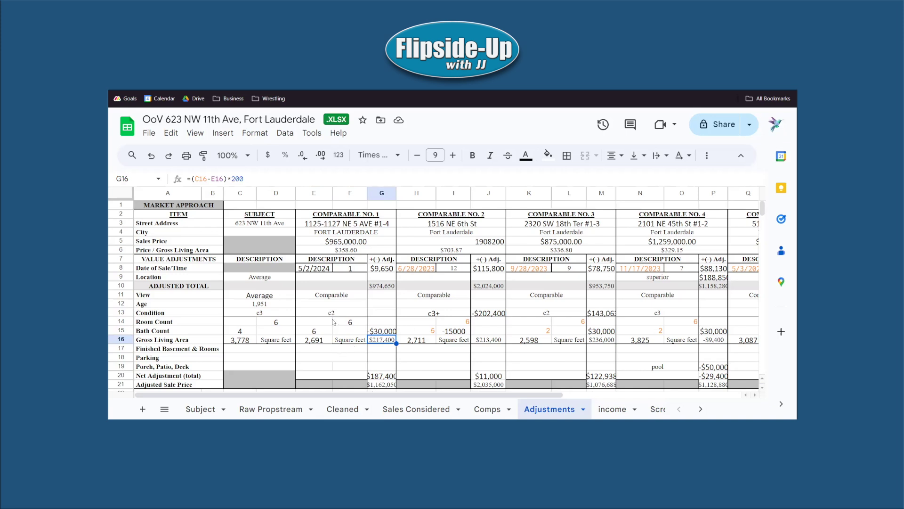
pyautogui.click(251, 342)
pyautogui.click(313, 342)
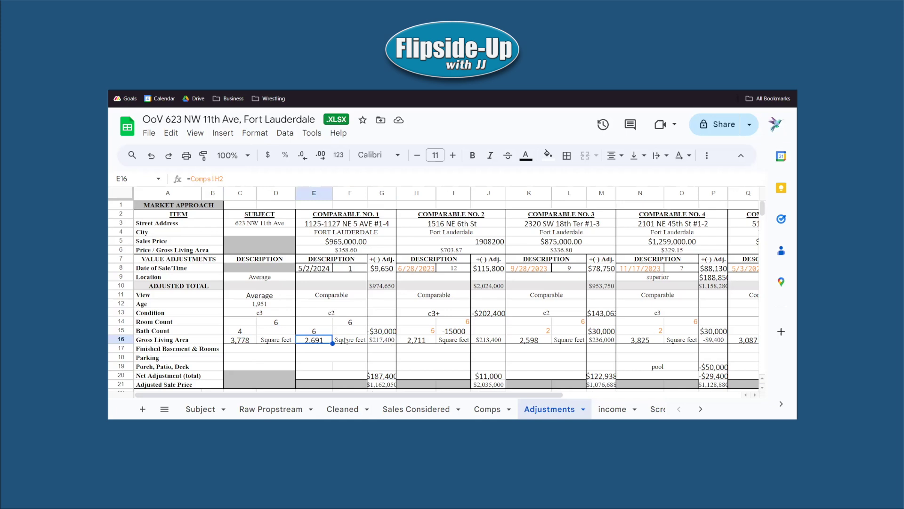
pyautogui.click(388, 342)
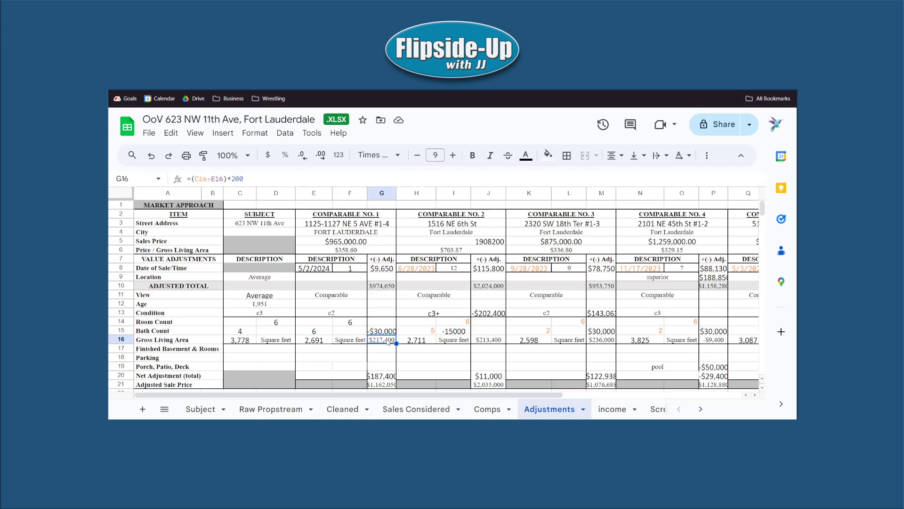
pyautogui.doubleClick(237, 179)
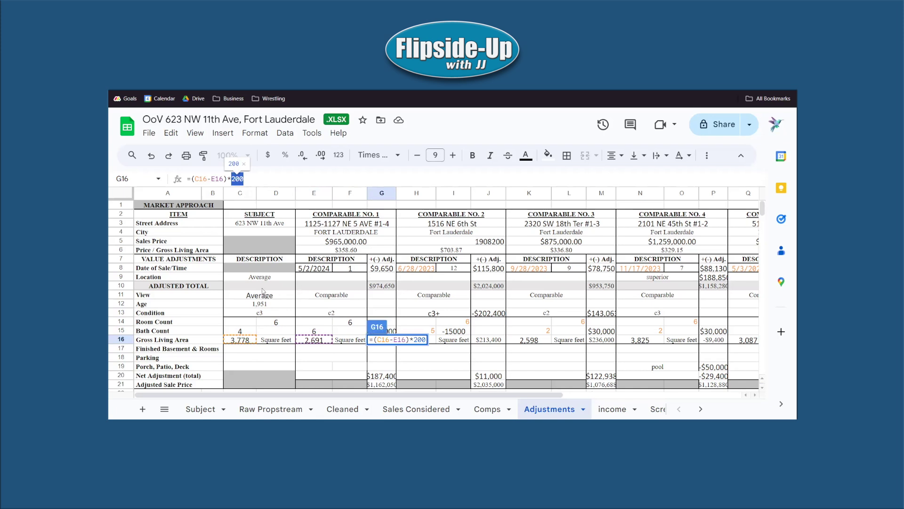
pyautogui.press('Escape')
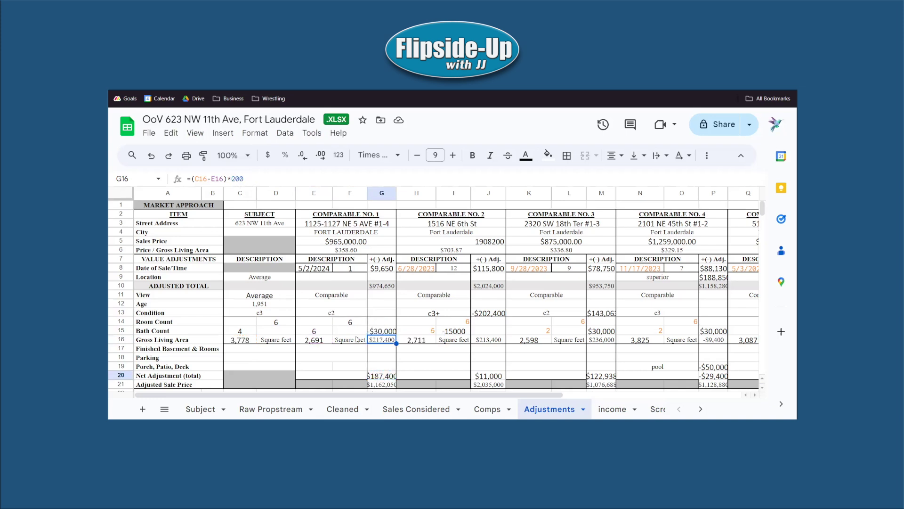
# Examine Comparable No. 1's net adjustment formula in G20 together with its full block E2:G20.
pyautogui.click(389, 375)
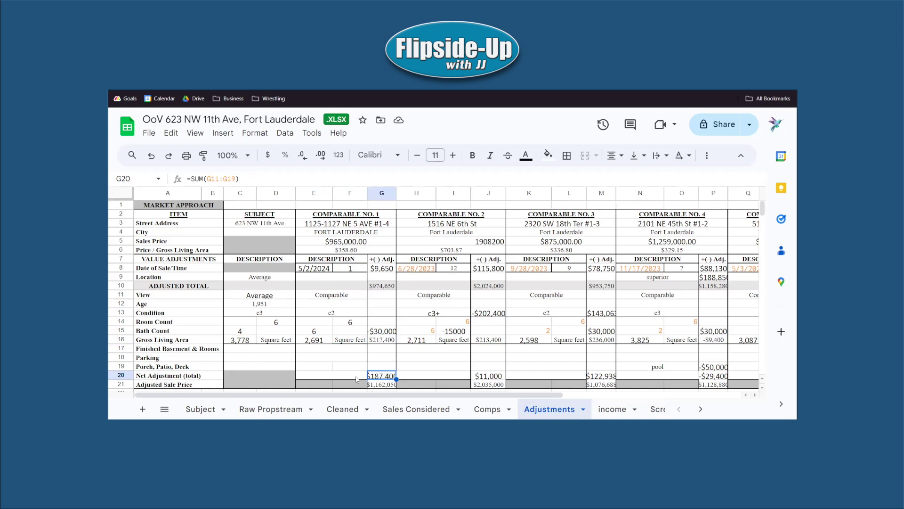
pyautogui.moveTo(358, 214); pyautogui.dragTo(392, 376)
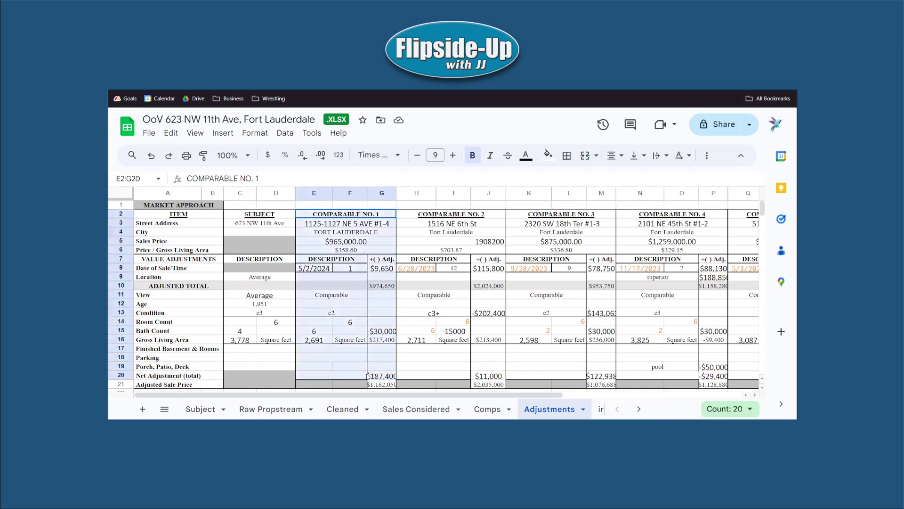
pyautogui.click(392, 376)
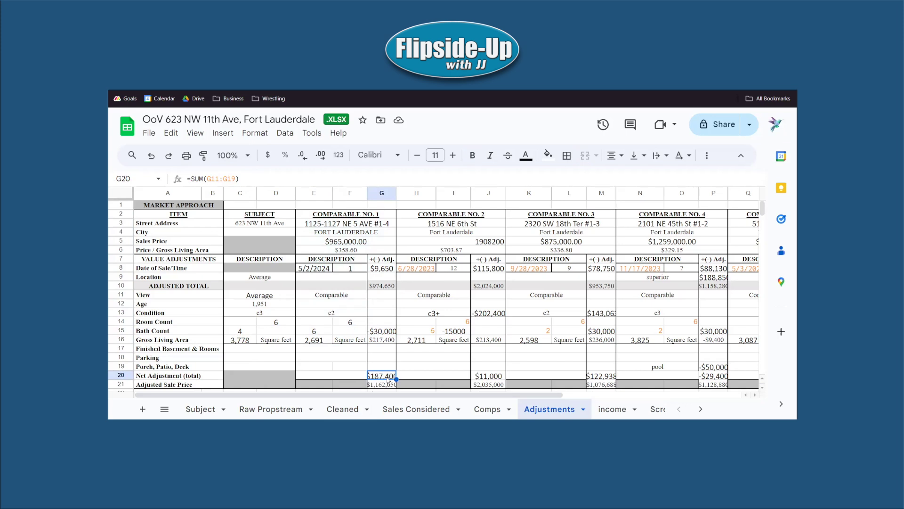
# Check Comparable No. 2's net adjustment formula in J20, then review Comparable No. 1's full block E2:G21.
pyautogui.press('Right')
pyautogui.press('Right')
pyautogui.press('Right')
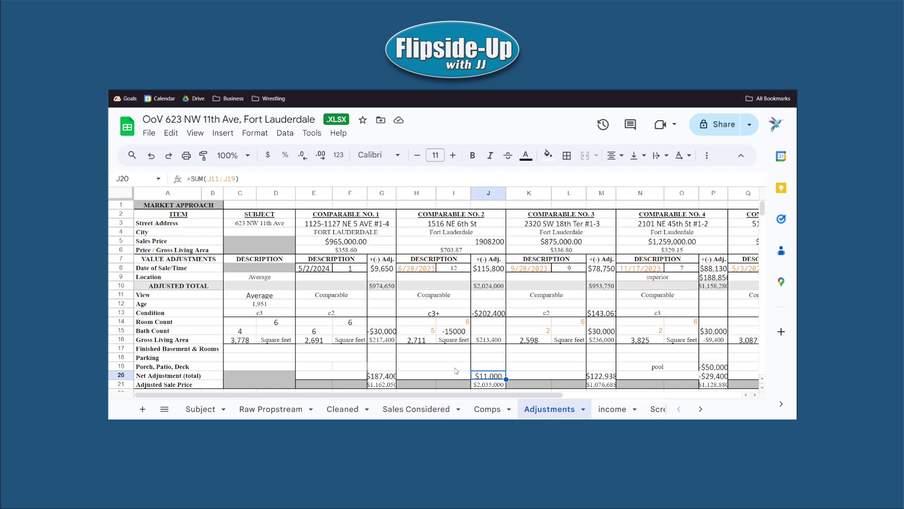
pyautogui.moveTo(350, 215); pyautogui.dragTo(364, 386)
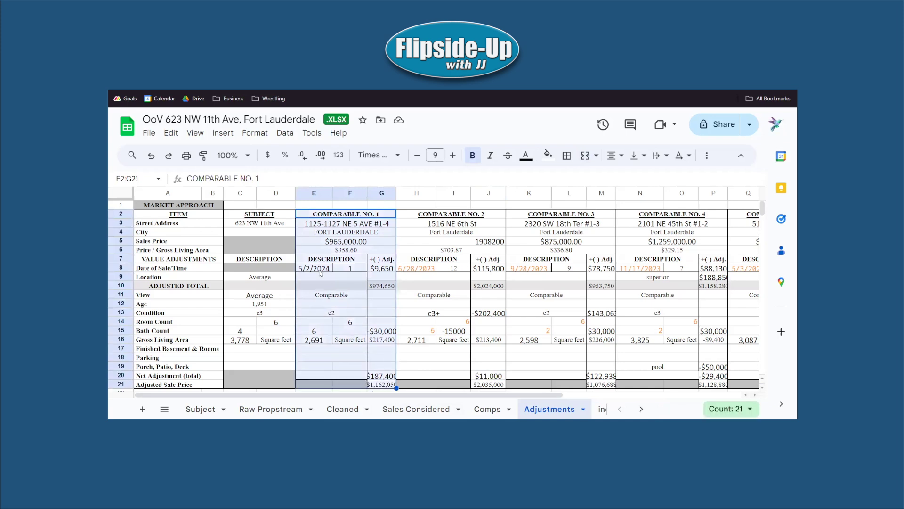
# Trace Comparable No. 2's adjustments from the sale date in H8 through J8, J13 and J20 to the adjusted sale price in J21.
pyautogui.click(415, 267)
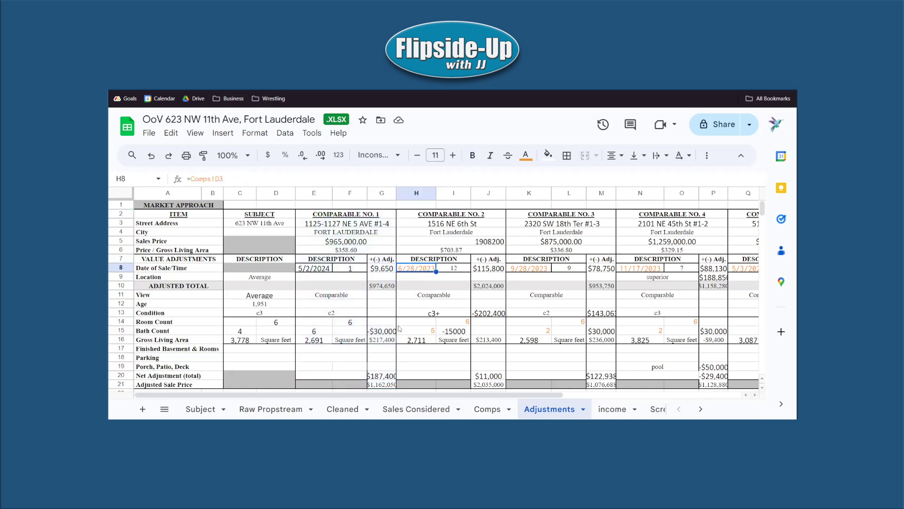
pyautogui.click(490, 314)
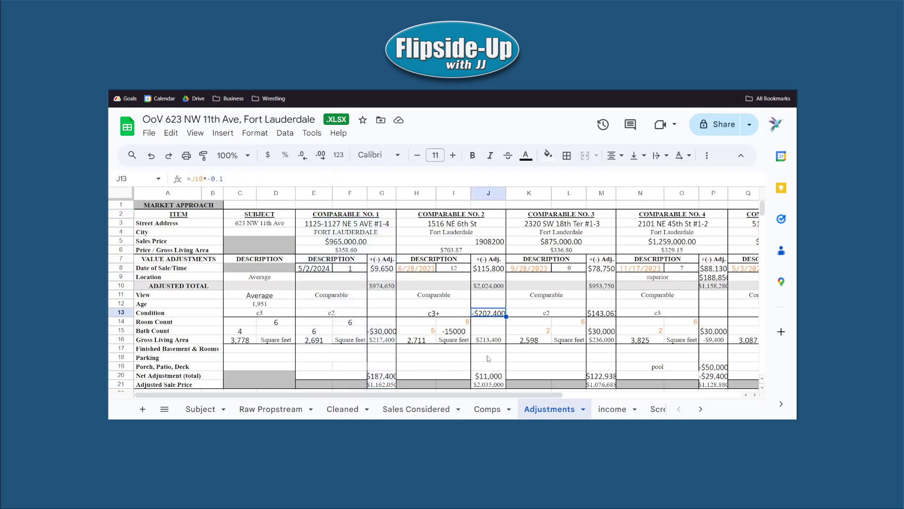
pyautogui.click(490, 268)
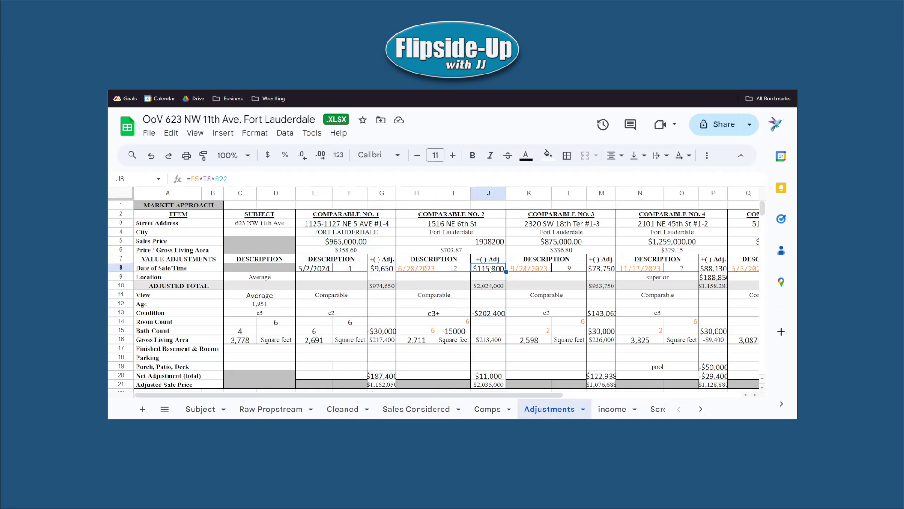
pyautogui.click(490, 315)
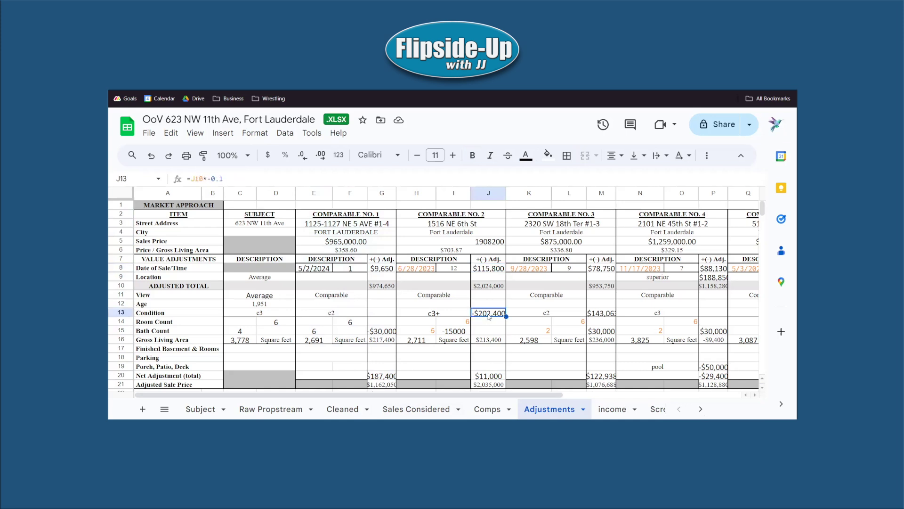
pyautogui.click(490, 377)
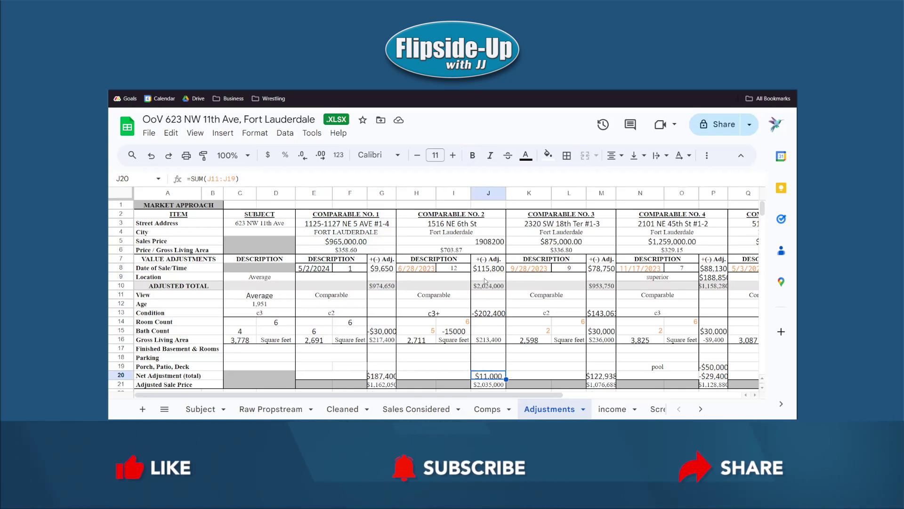
pyautogui.moveTo(488, 276); pyautogui.dragTo(490, 332)
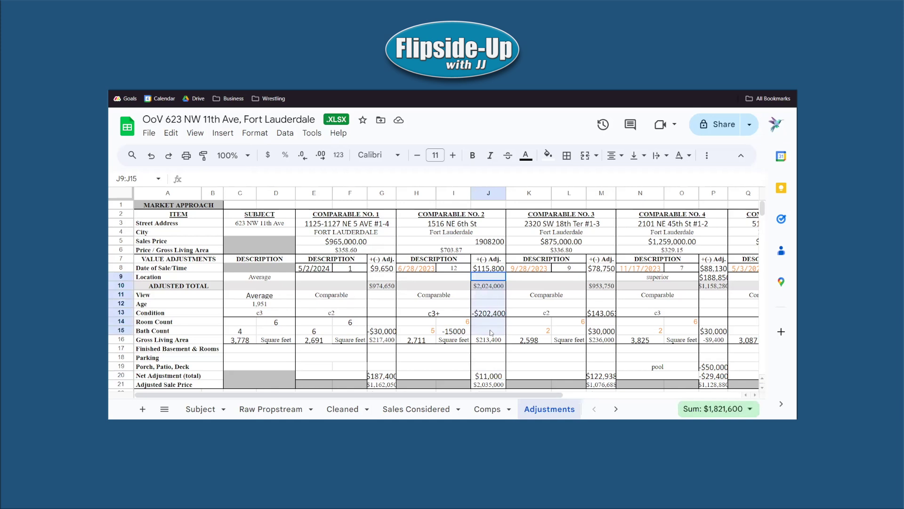
pyautogui.click(488, 387)
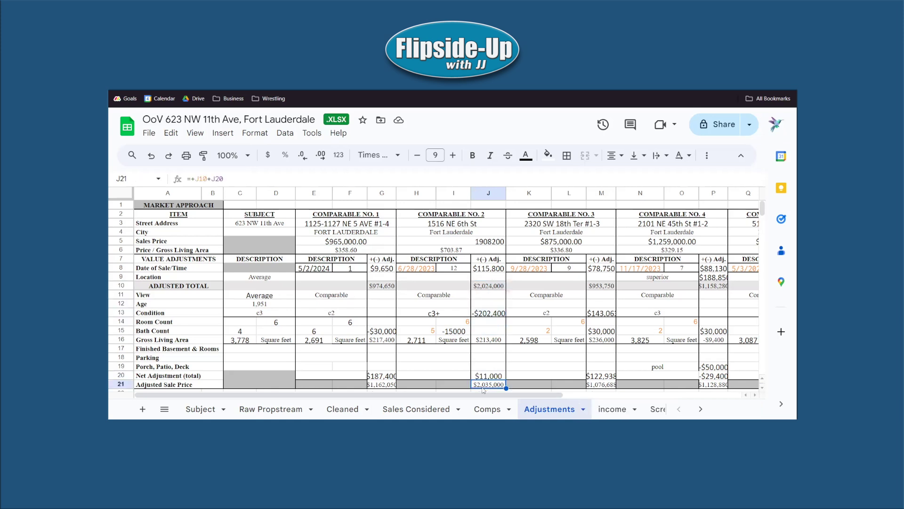
# Check Comparable No. 1's adjusted sale price formula in G21, then examine all comparables' adjusted totals and per-square-foot prices in G21:S22.
pyautogui.click(390, 387)
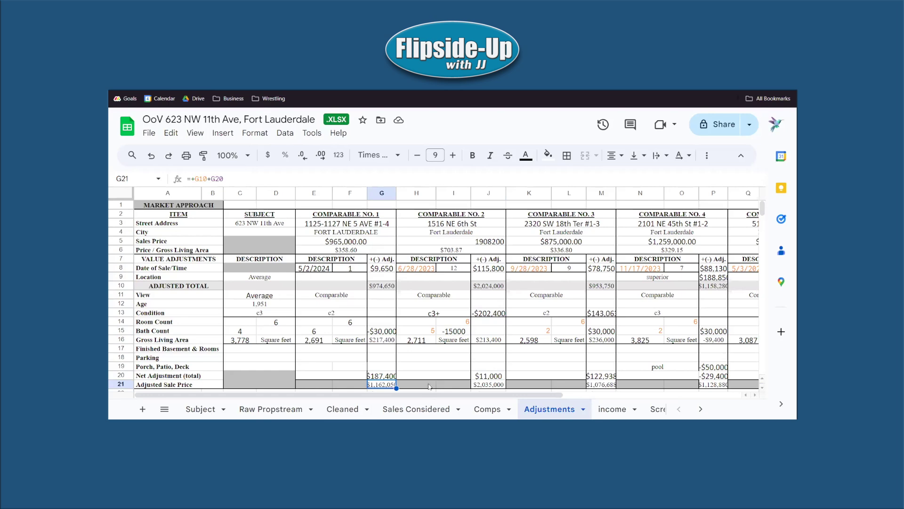
pyautogui.scroll(-2, 425, 375)
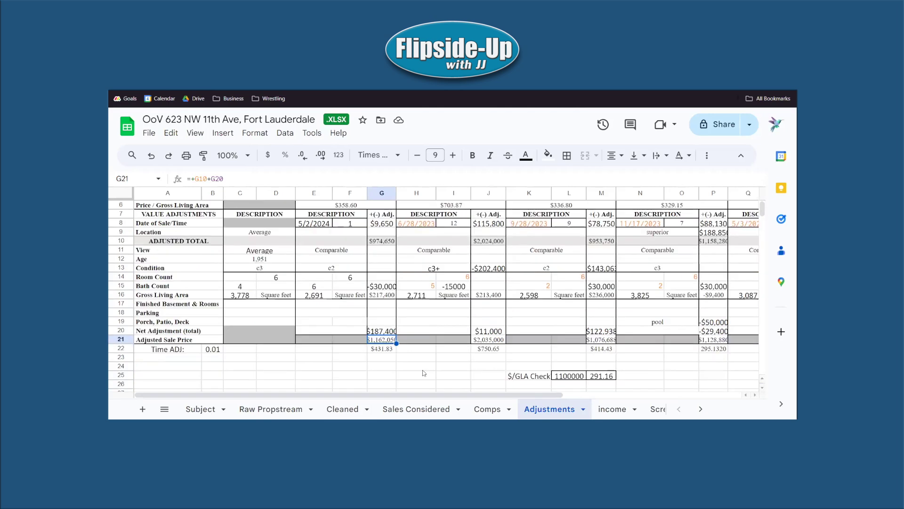
pyautogui.moveTo(349, 398); pyautogui.dragTo(413, 395)
pyautogui.scroll(2, 271, 286)
pyautogui.scroll(-2, 270, 285)
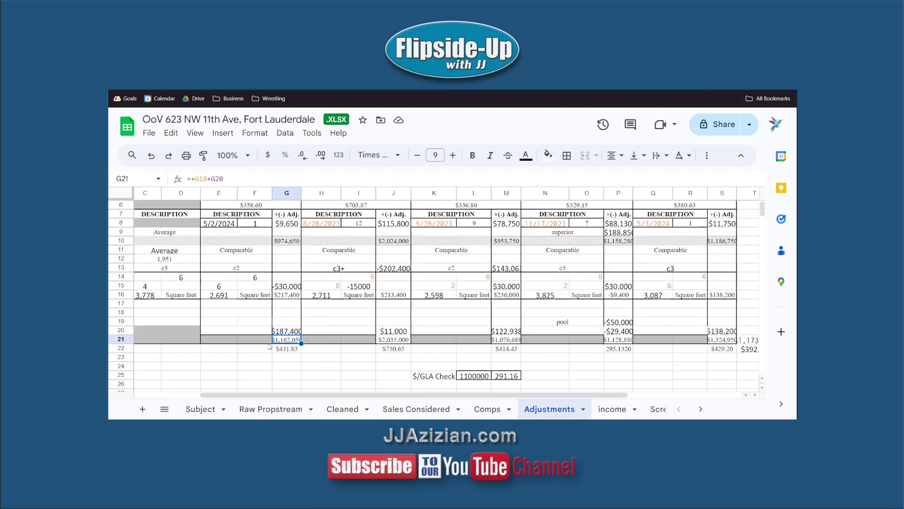
pyautogui.moveTo(287, 331); pyautogui.dragTo(722, 351)
pyautogui.click(722, 357)
pyautogui.moveTo(295, 339); pyautogui.dragTo(720, 351)
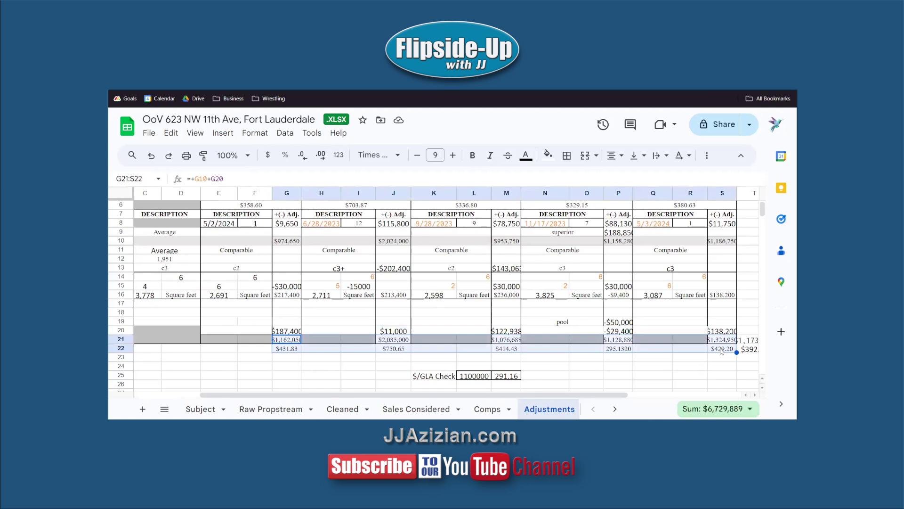
# Review the adjusted sale prices in G21:S21 separately from the prices per square foot in G22:S22.
pyautogui.click(292, 339)
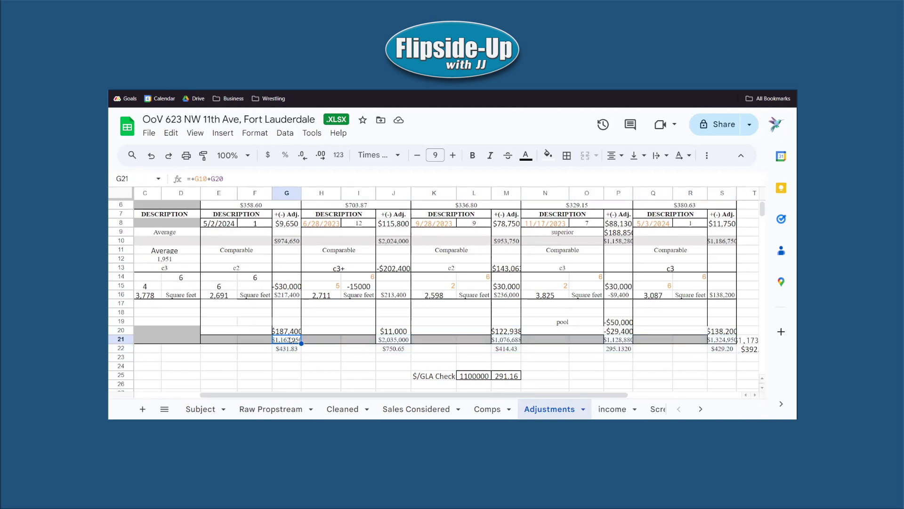
pyautogui.moveTo(285, 340); pyautogui.dragTo(714, 336)
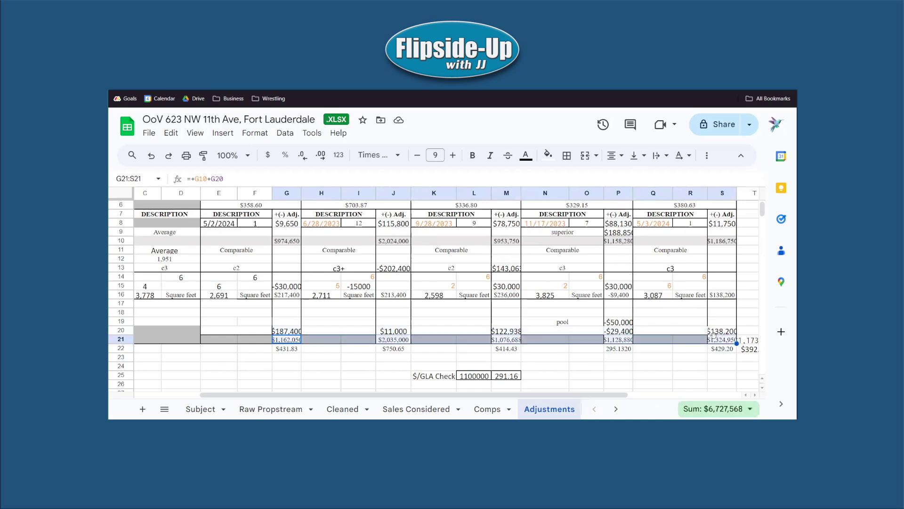
pyautogui.moveTo(283, 349); pyautogui.dragTo(716, 349)
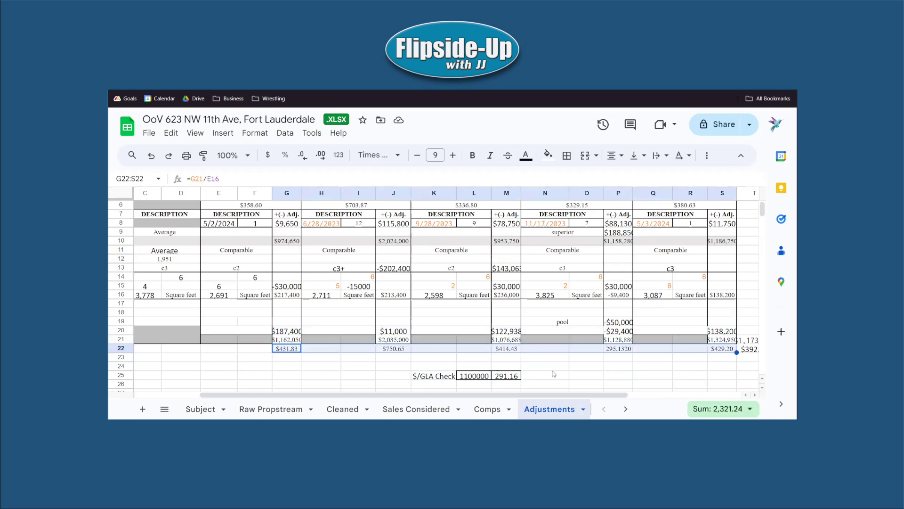
pyautogui.scroll(-1, 404, 372)
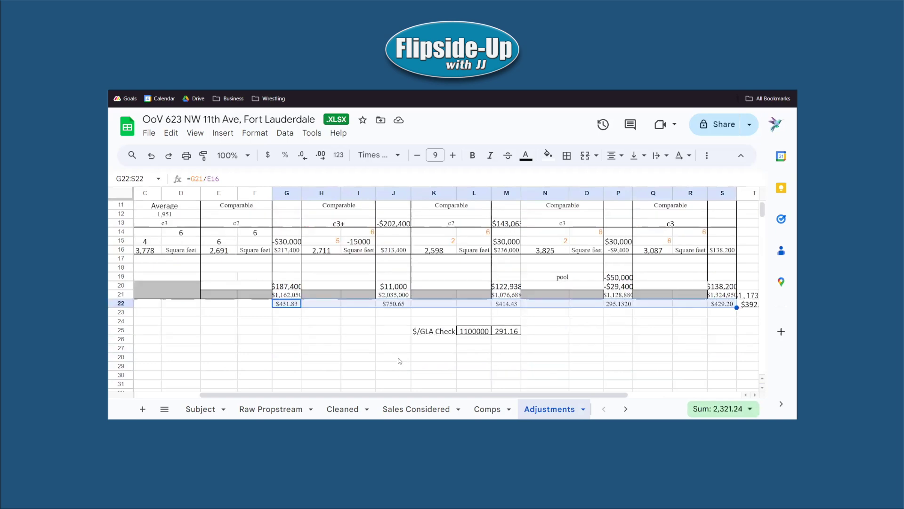
pyautogui.scroll(1, 400, 370)
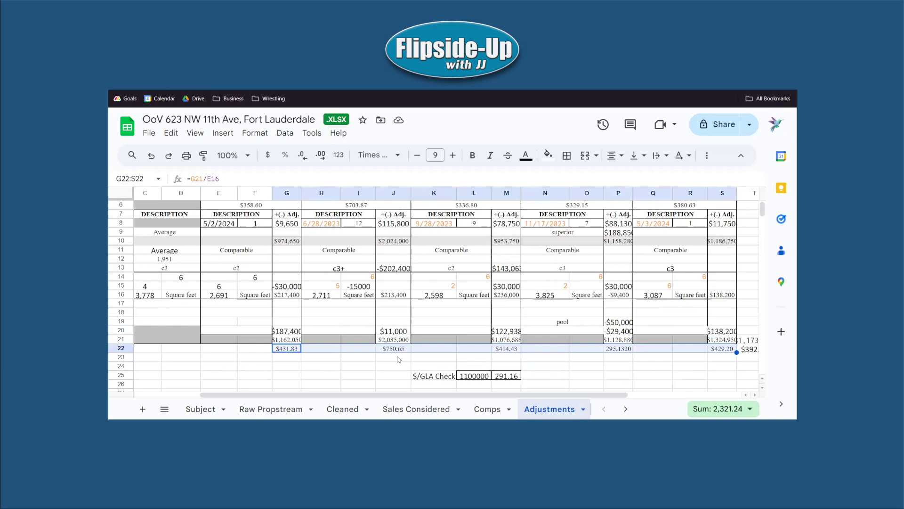
# Compare the $/GLA Check price in L25 with the comparables' adjusted sale prices in G21:S21.
pyautogui.click(509, 373)
pyautogui.click(460, 376)
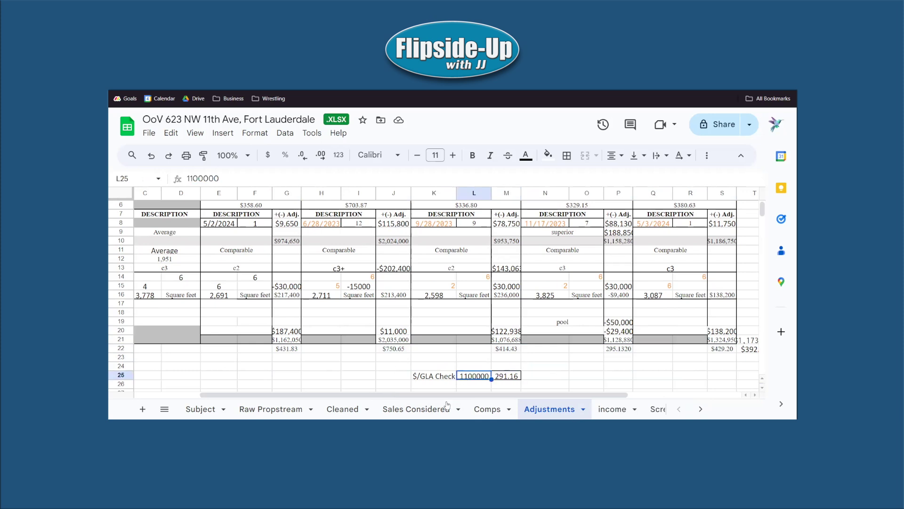
pyautogui.doubleClick(469, 377)
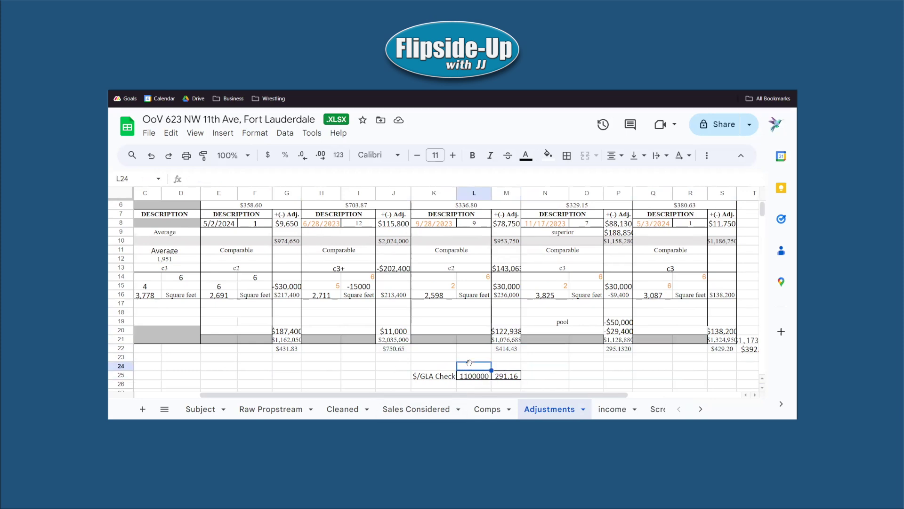
pyautogui.press('Escape')
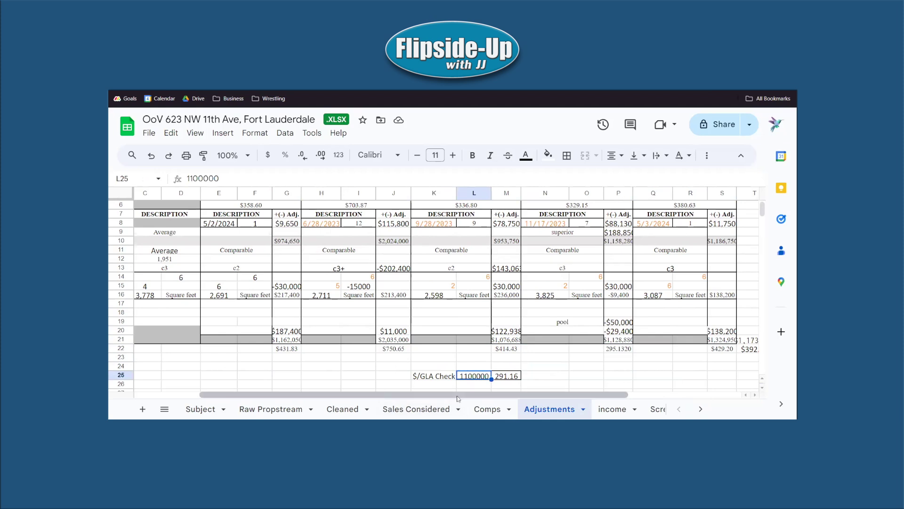
pyautogui.moveTo(281, 340); pyautogui.dragTo(728, 340)
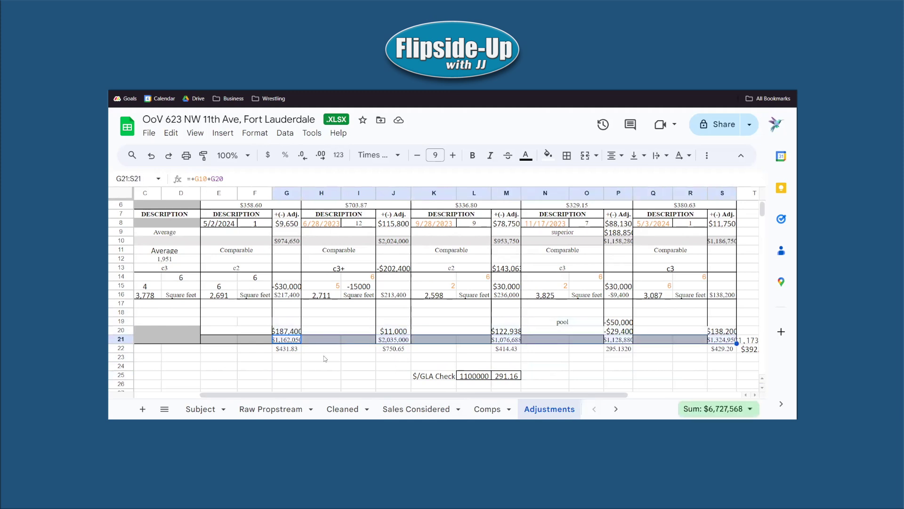
pyautogui.click(469, 380)
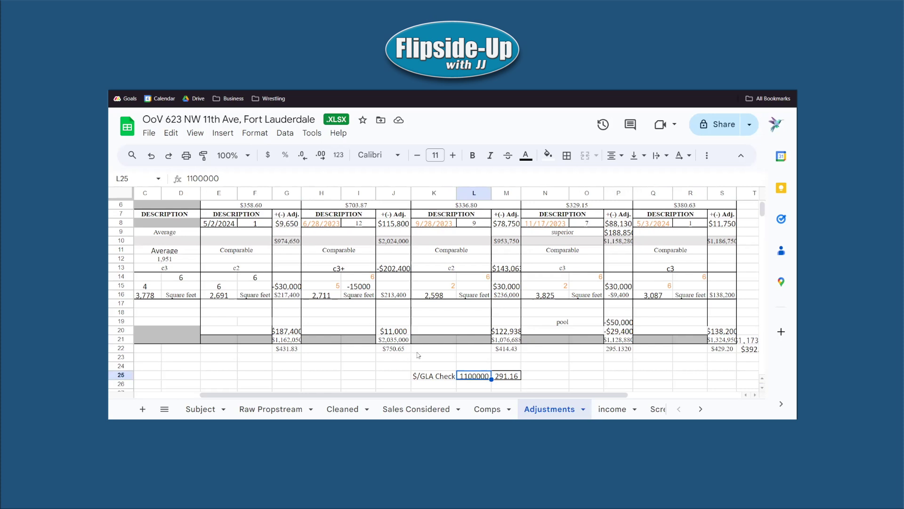
pyautogui.moveTo(290, 340); pyautogui.dragTo(717, 345)
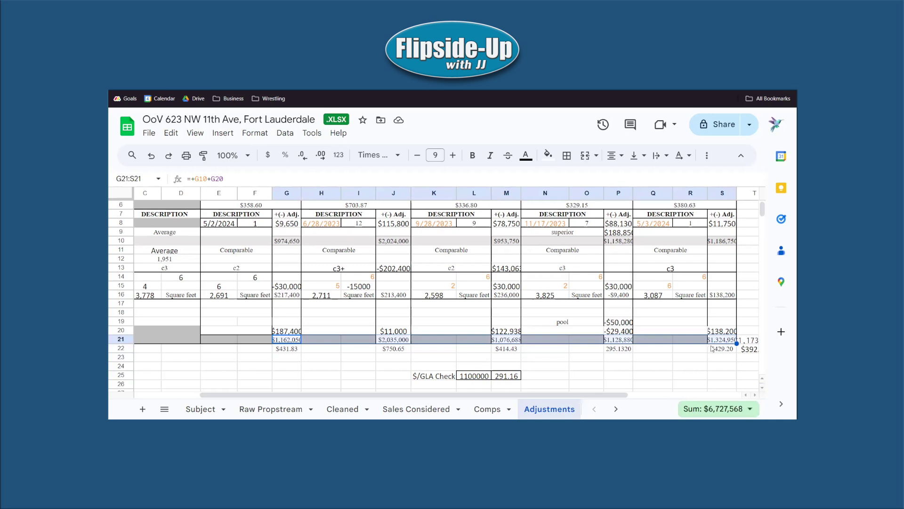
# Compare the $/GLA Check formula in M25 with the per-square-foot prices in G22:S22, including Comparable No. 4's in P22.
pyautogui.click(506, 375)
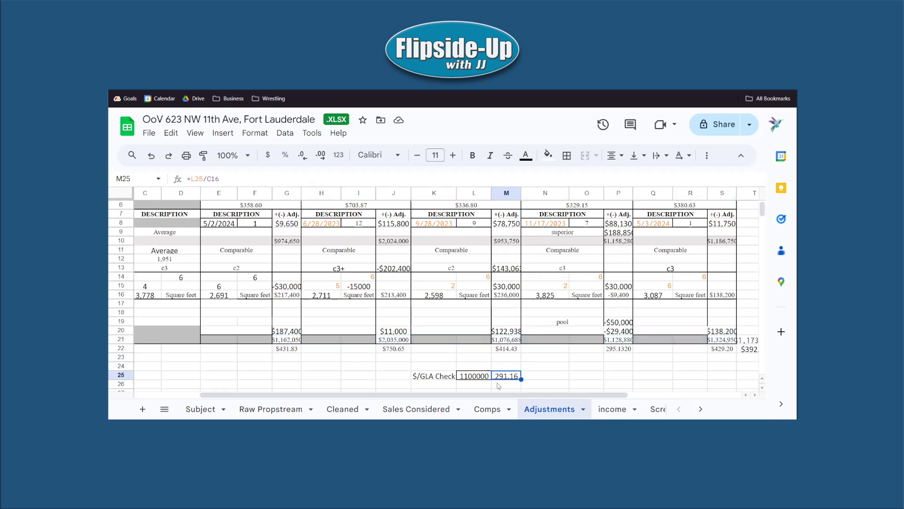
pyautogui.moveTo(299, 349); pyautogui.dragTo(701, 360)
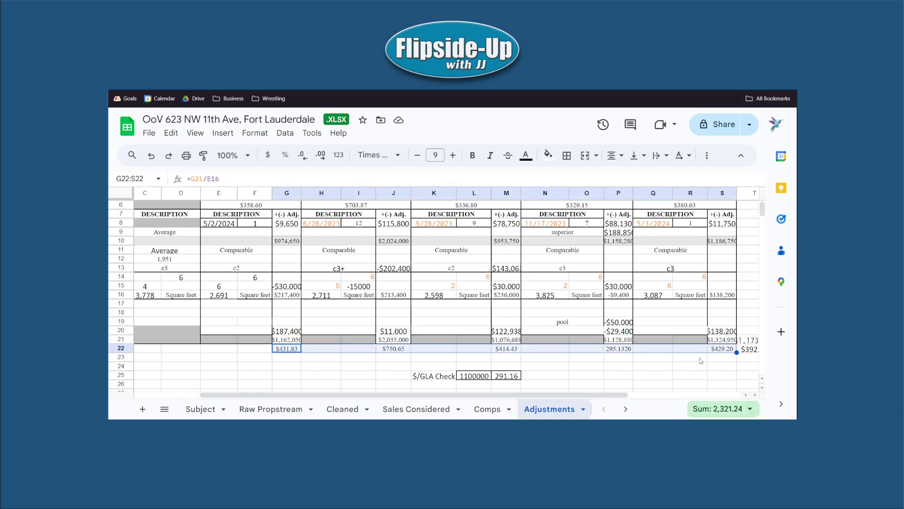
pyautogui.click(700, 361)
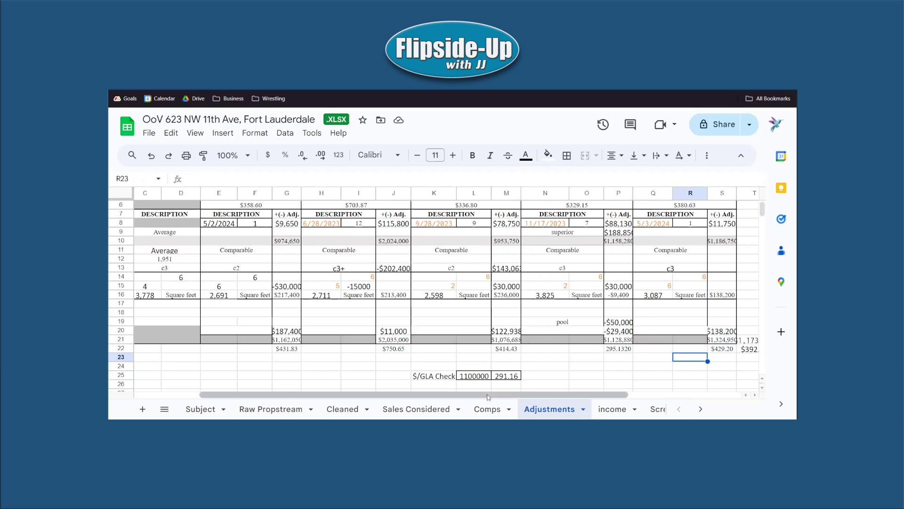
pyautogui.click(509, 377)
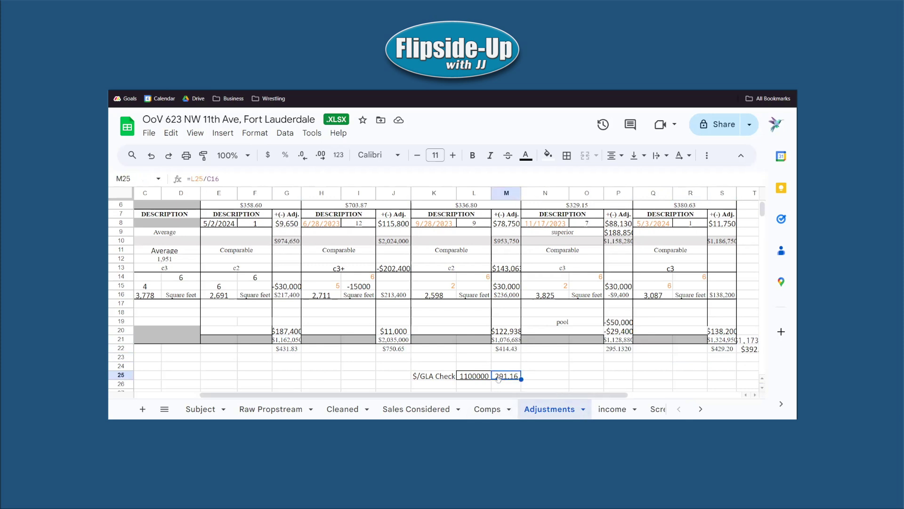
pyautogui.click(614, 349)
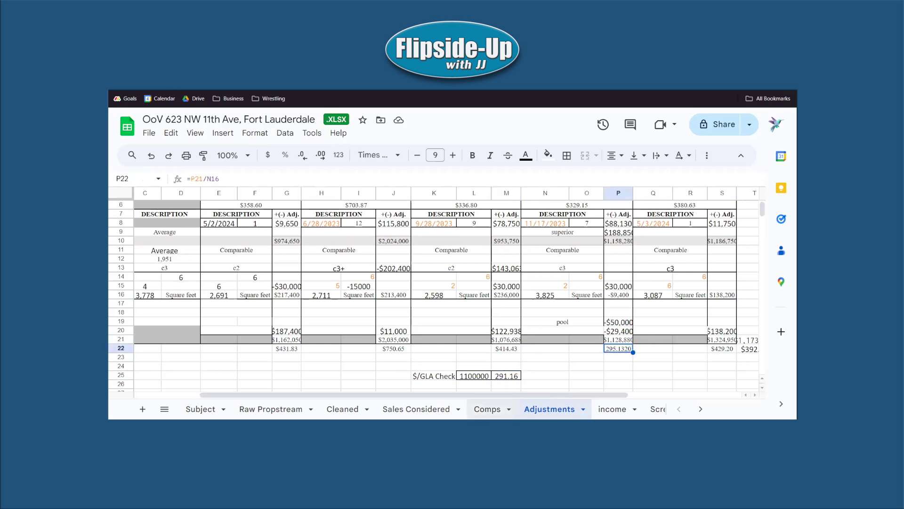
pyautogui.click(480, 381)
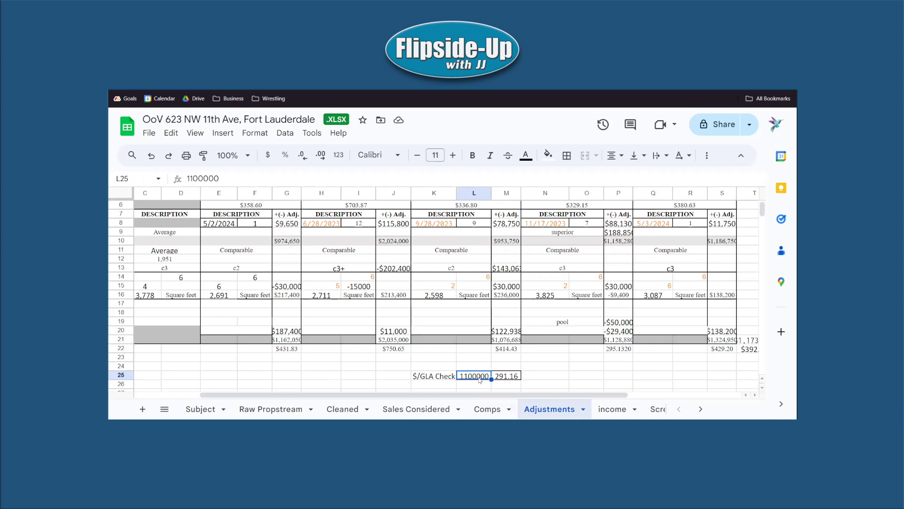
pyautogui.moveTo(297, 350); pyautogui.dragTo(718, 350)
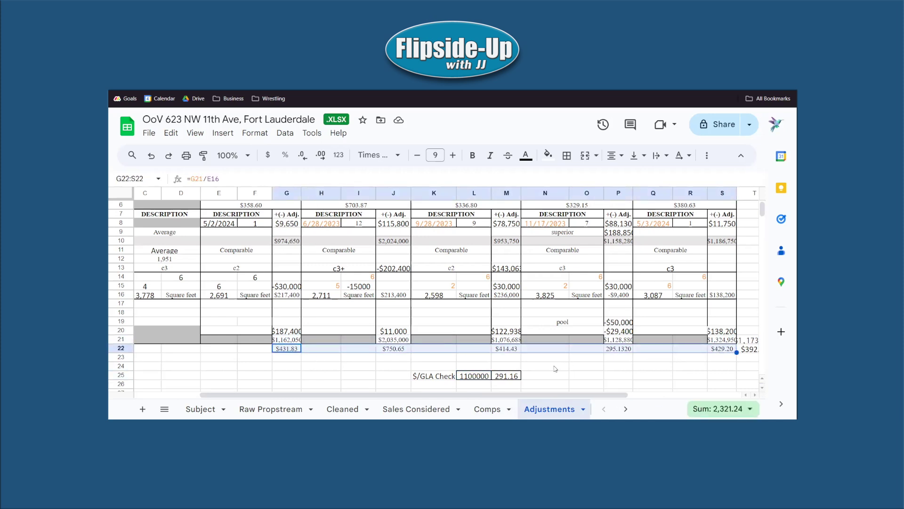
pyautogui.click(512, 375)
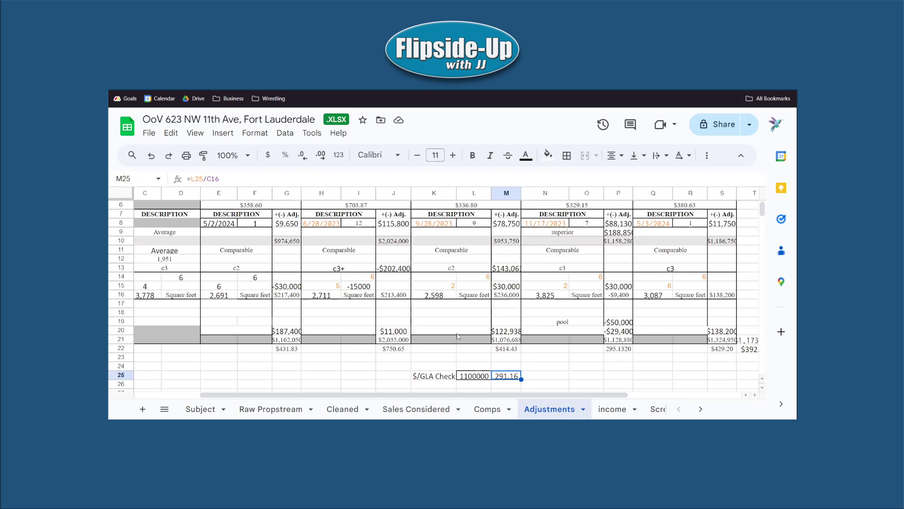
# Compare the adjusted sale prices of Comparables No. 2 and No. 5 in J21 and S21 with the check price in L25.
pyautogui.click(397, 339)
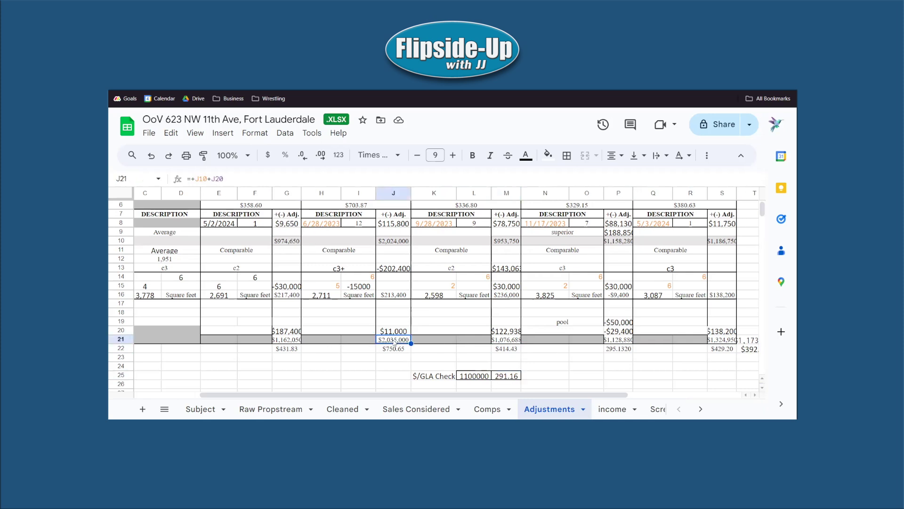
pyautogui.click(726, 339)
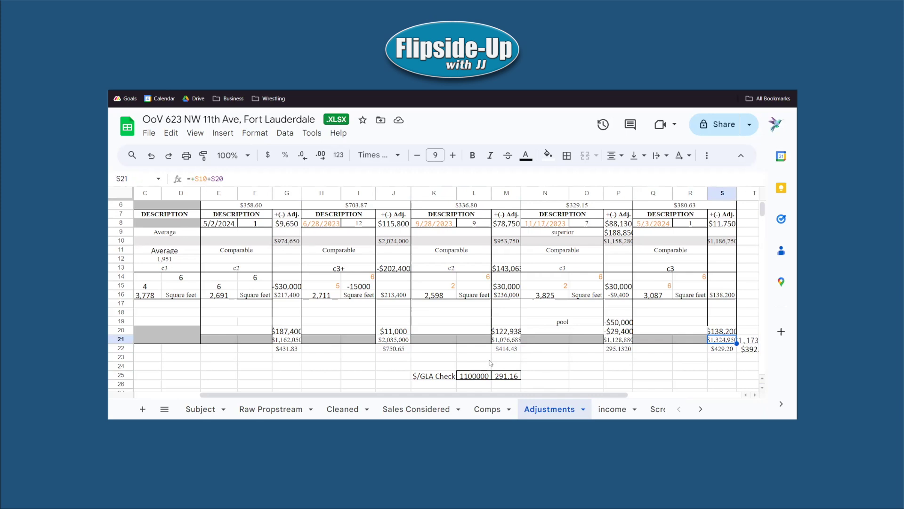
pyautogui.click(468, 381)
pyautogui.scroll(2, 331, 337)
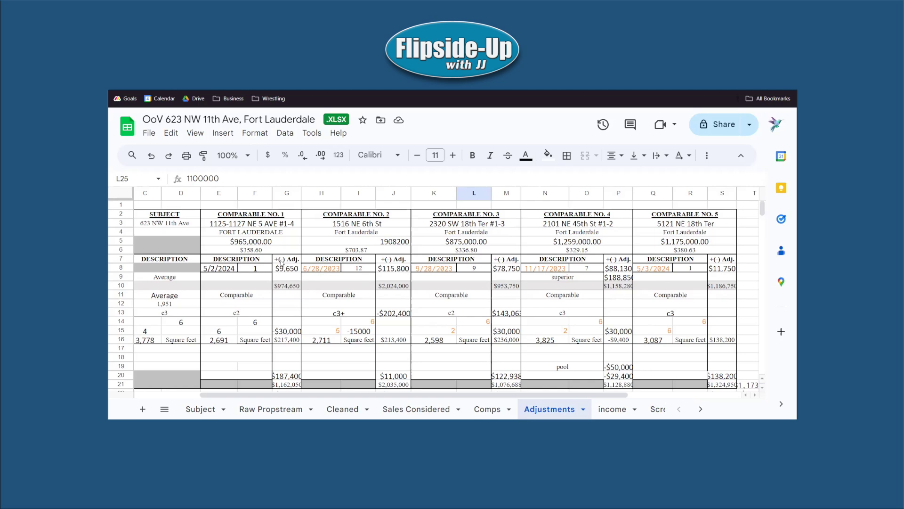
# Review the adjustment grid from the comparables' sale prices and item labels down to the $/GLA Check in row 25.
pyautogui.scroll(-1, 395, 333)
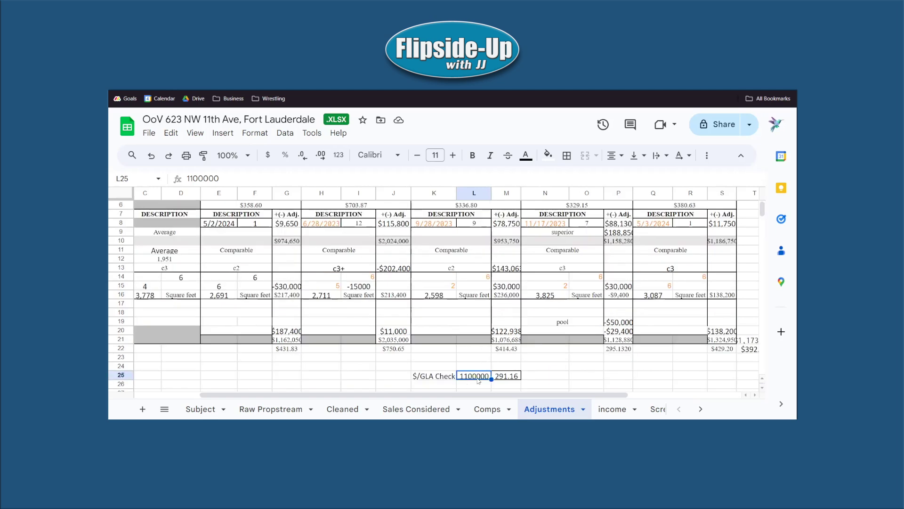
pyautogui.scroll(1, 465, 384)
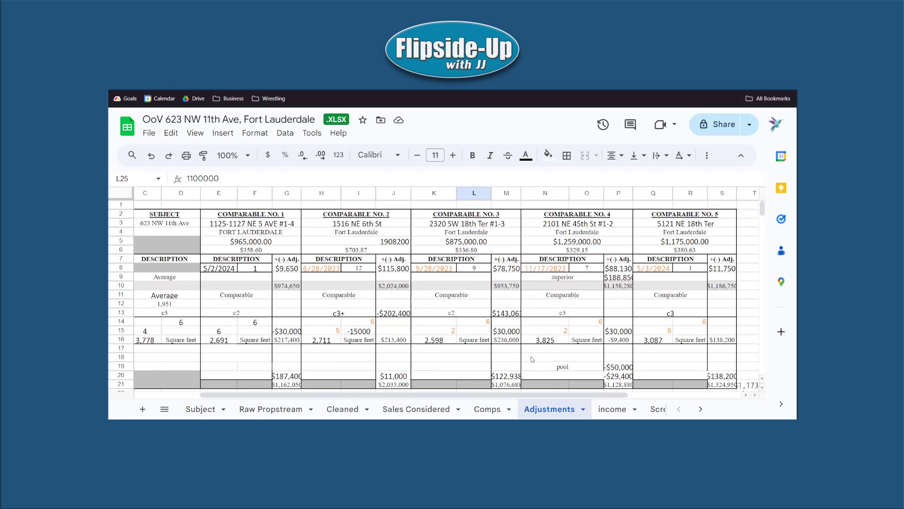
pyautogui.scroll(-2, 459, 325)
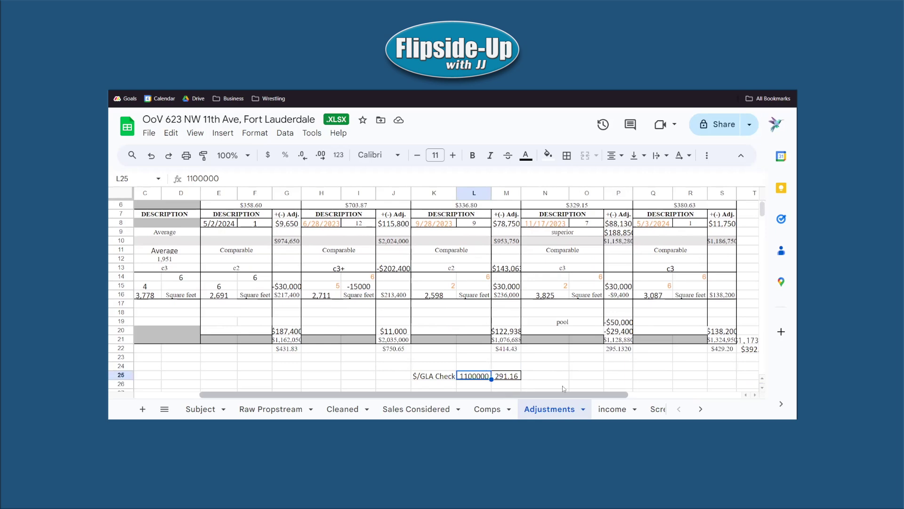
pyautogui.moveTo(455, 396); pyautogui.dragTo(351, 392)
pyautogui.scroll(2, 351, 379)
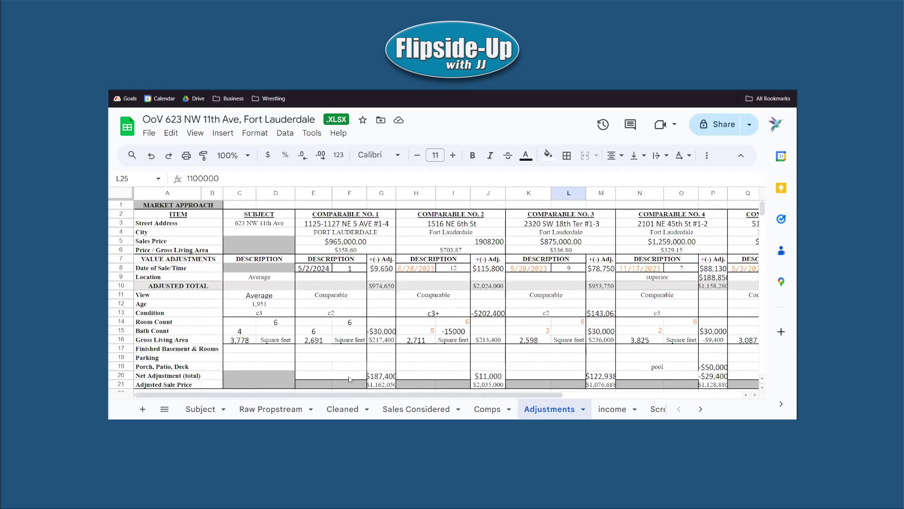
pyautogui.scroll(-2, 350, 377)
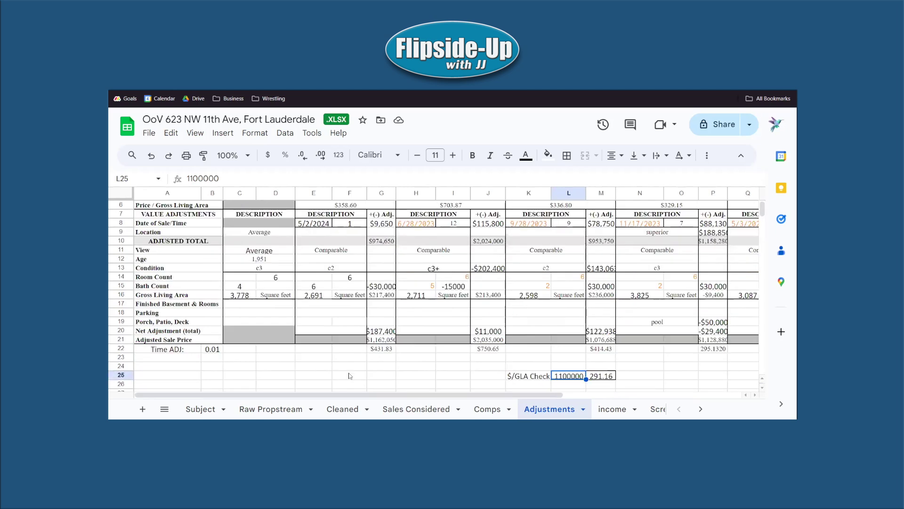
pyautogui.scroll(2, 337, 372)
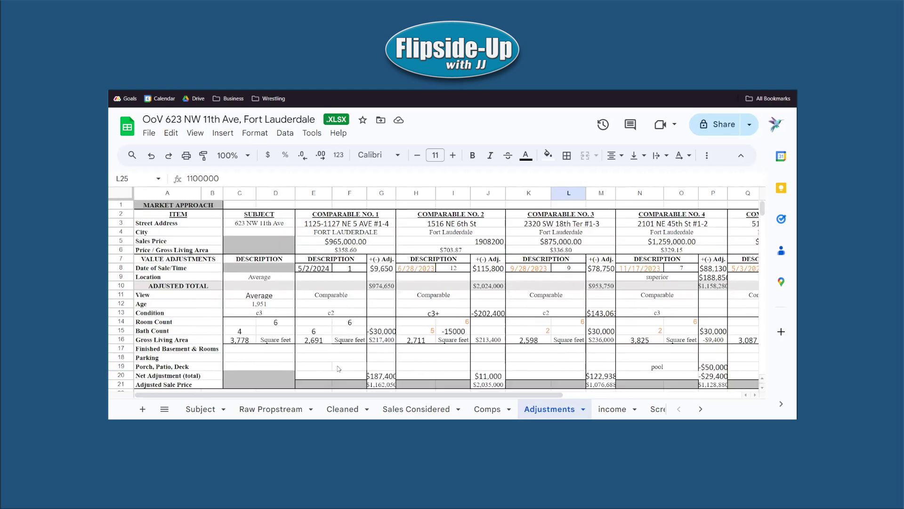
pyautogui.scroll(-2, 305, 344)
pyautogui.scroll(2, 302, 343)
pyautogui.hscroll(2, 306, 310)
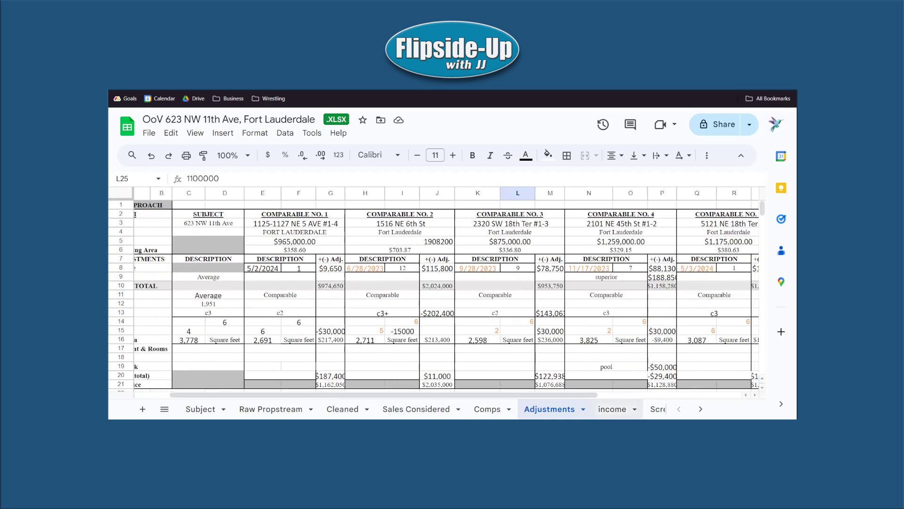
# Review the income sheet from the unit rents and gross potential income through the expenses to the net operating income.
pyautogui.hotkey('ctrl', 'pagedown')
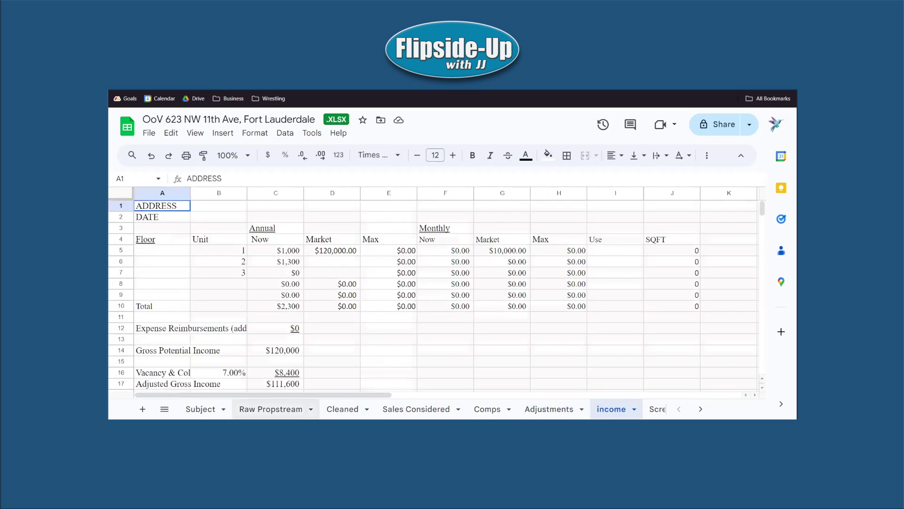
pyautogui.scroll(-6, 310, 358)
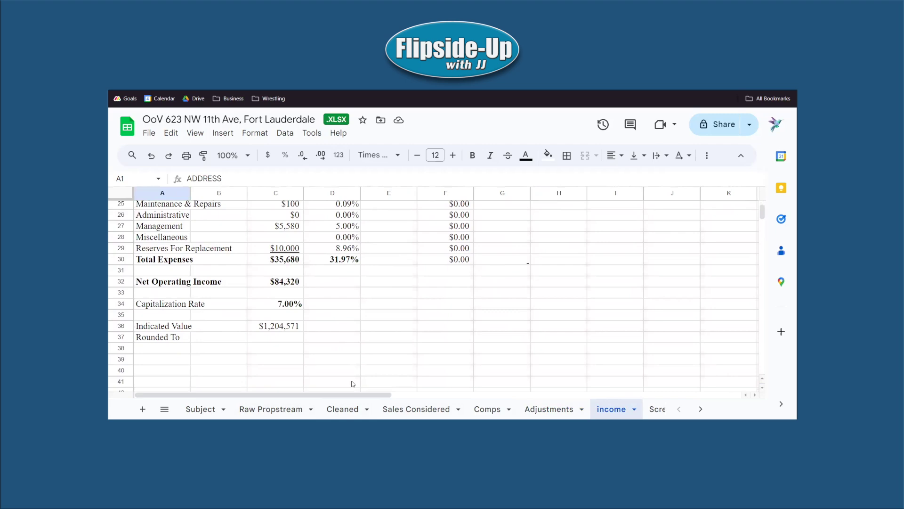
pyautogui.scroll(5, 322, 309)
pyautogui.scroll(3, 322, 309)
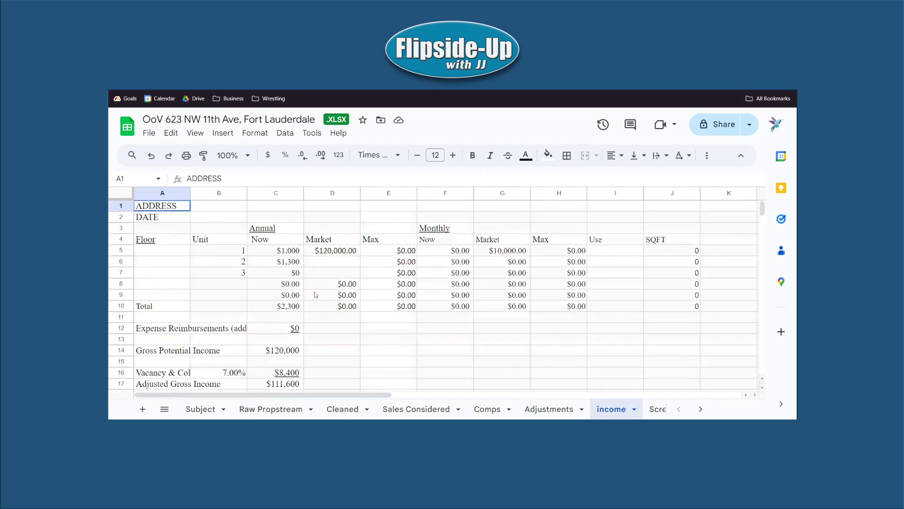
pyautogui.scroll(-1, 316, 295)
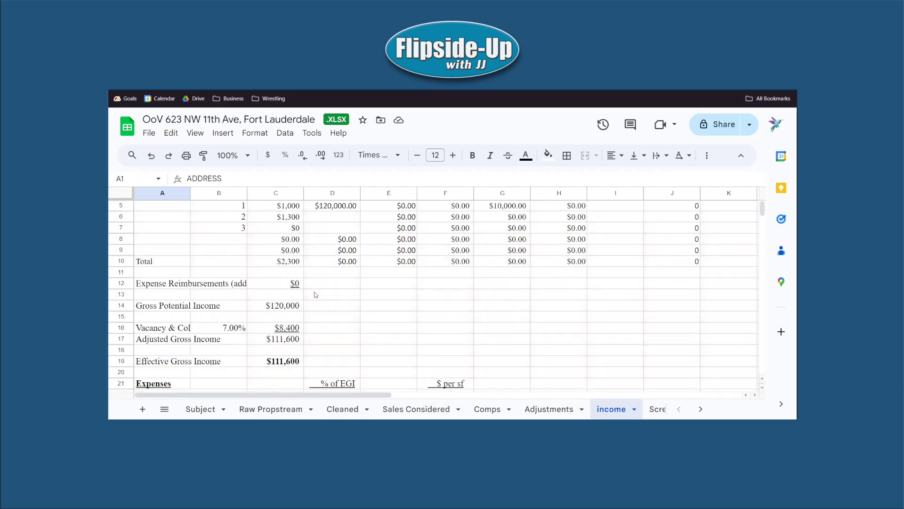
pyautogui.scroll(-5, 315, 295)
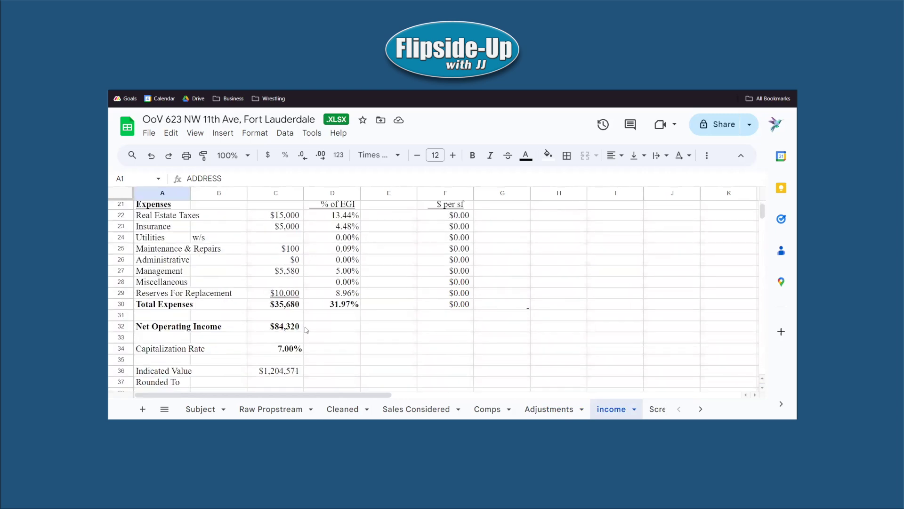
# Examine the indicated value formula in C36 together with the capitalization rate in C34.
pyautogui.click(279, 372)
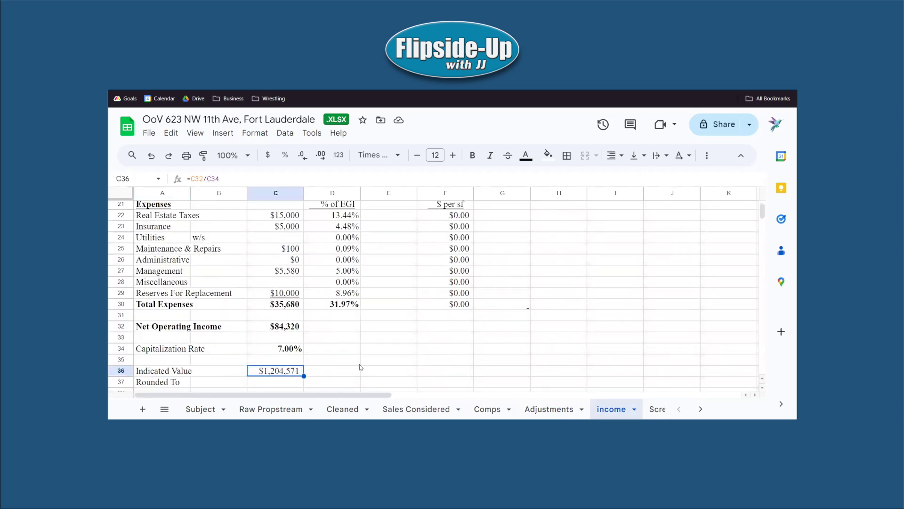
pyautogui.scroll(5, 359, 365)
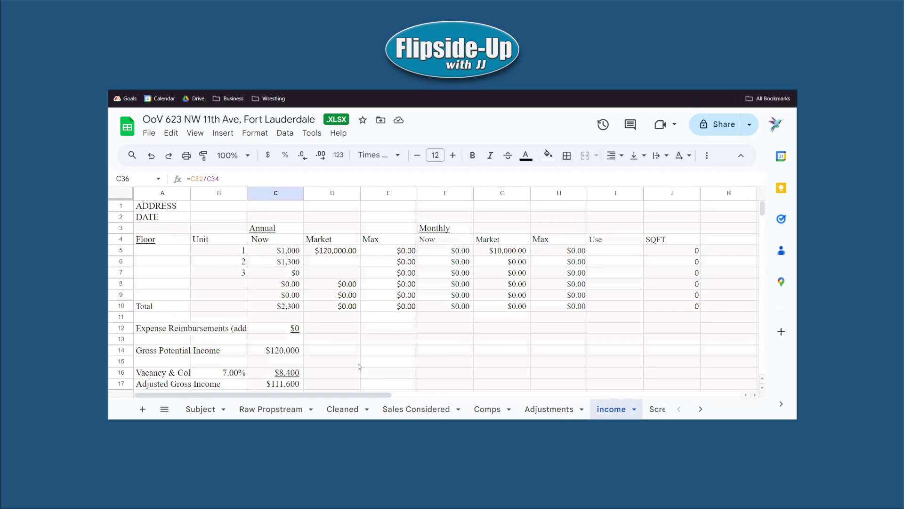
pyautogui.scroll(-3, 357, 364)
pyautogui.scroll(-4, 355, 368)
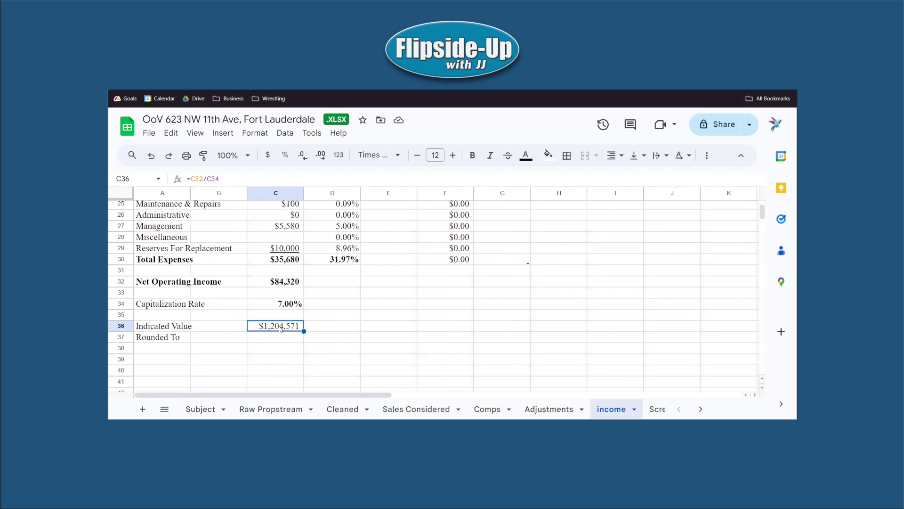
pyautogui.click(282, 305)
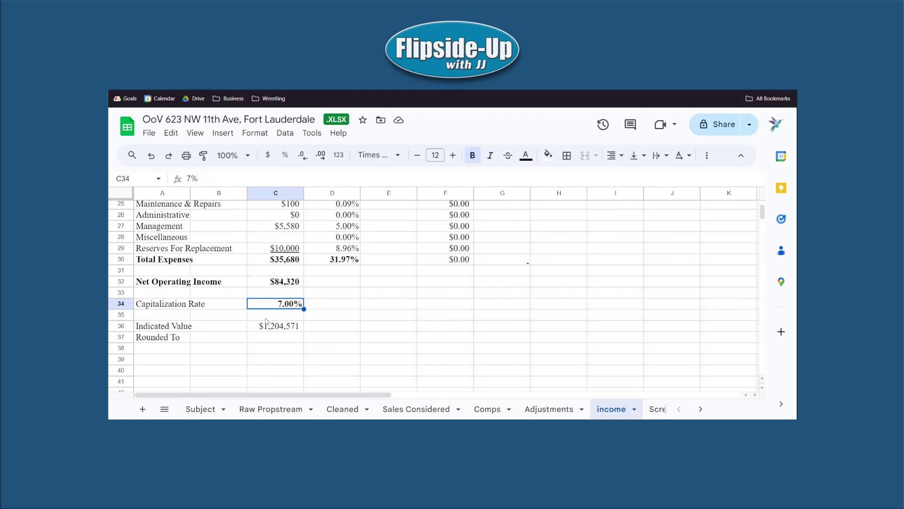
pyautogui.click(273, 326)
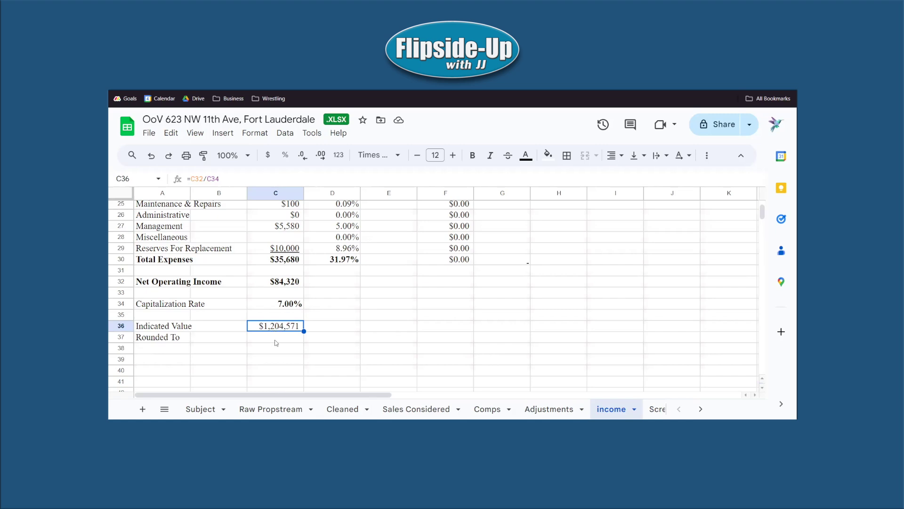
# On the Adjustments sheet, check the adjusted sale prices of Comparables No. 1, 3, 4 and 5 in row 21.
pyautogui.hotkey('ctrl', 'shift', 'pageup')
pyautogui.scroll(-7, 387, 348)
pyautogui.scroll(2, 497, 272)
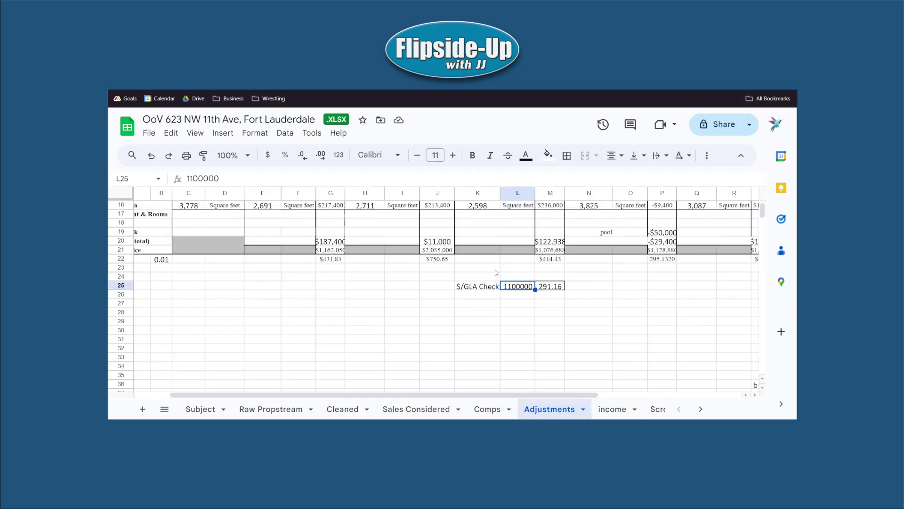
pyautogui.scroll(5, 445, 302)
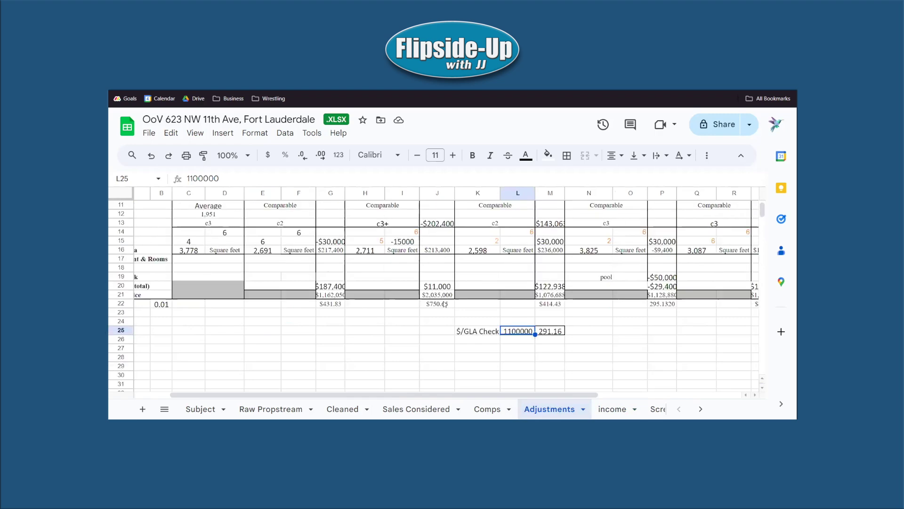
pyautogui.scroll(-3, 445, 304)
pyautogui.click(335, 295)
pyautogui.click(560, 295)
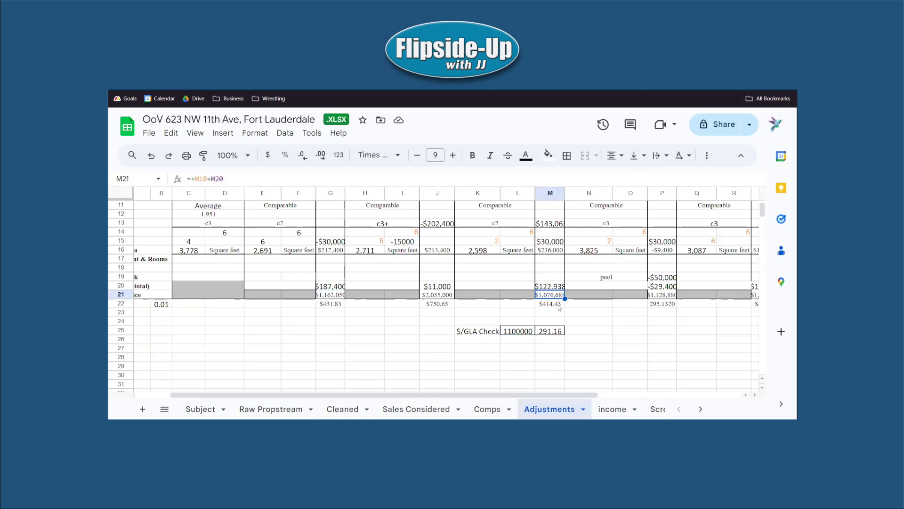
pyautogui.click(662, 295)
pyautogui.moveTo(542, 395); pyautogui.dragTo(589, 396)
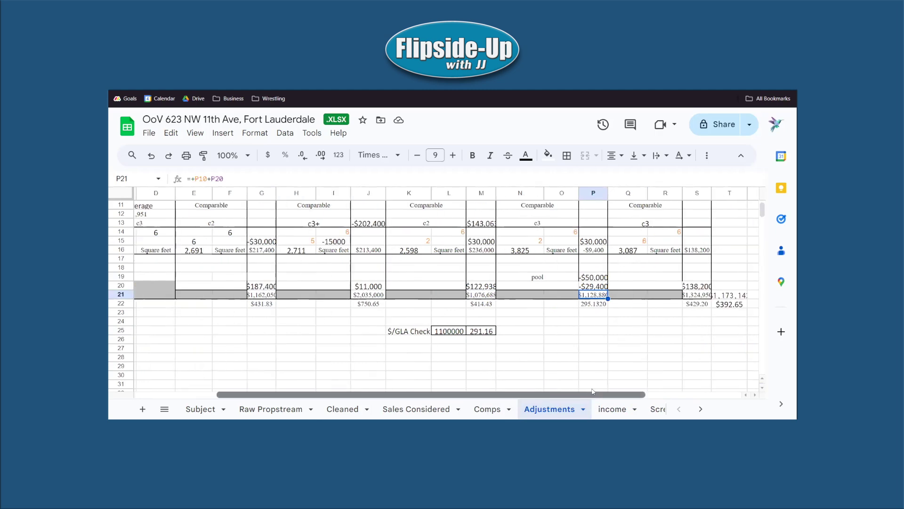
pyautogui.click(692, 295)
pyautogui.scroll(3, 448, 351)
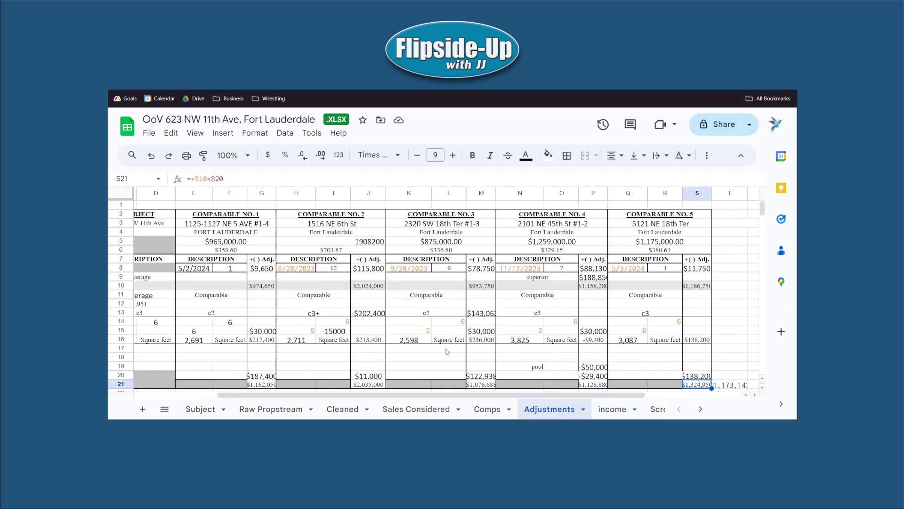
# Look over the raw sales list on the Raw Propstream sheet.
pyautogui.click(270, 409)
pyautogui.scroll(-4, 346, 316)
pyautogui.scroll(2, 346, 315)
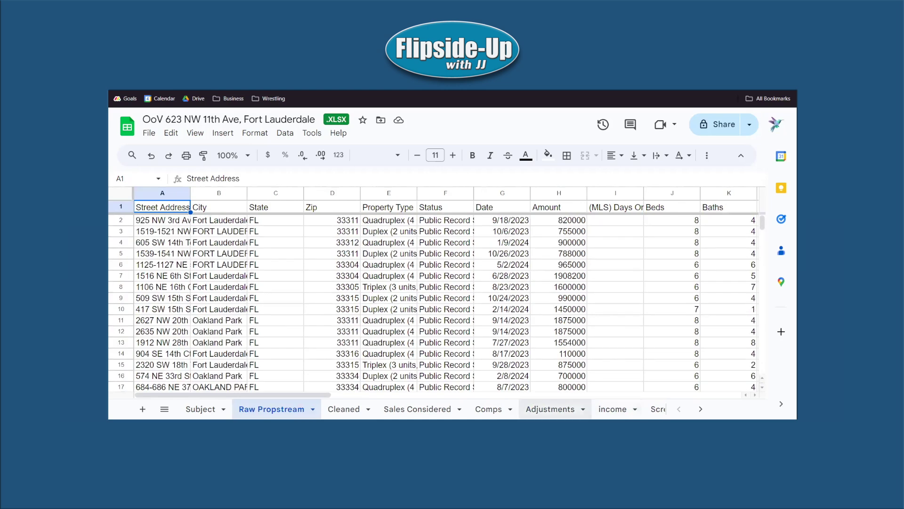
# Highlight the net adjustments, adjusted sale prices and prices per square foot in G20:S22 on the Adjustments sheet.
pyautogui.click(549, 409)
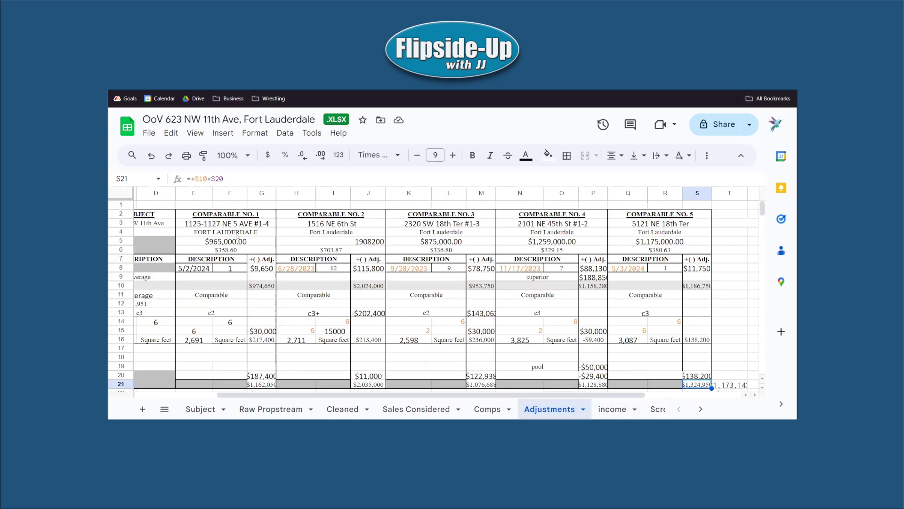
pyautogui.scroll(-2, 277, 271)
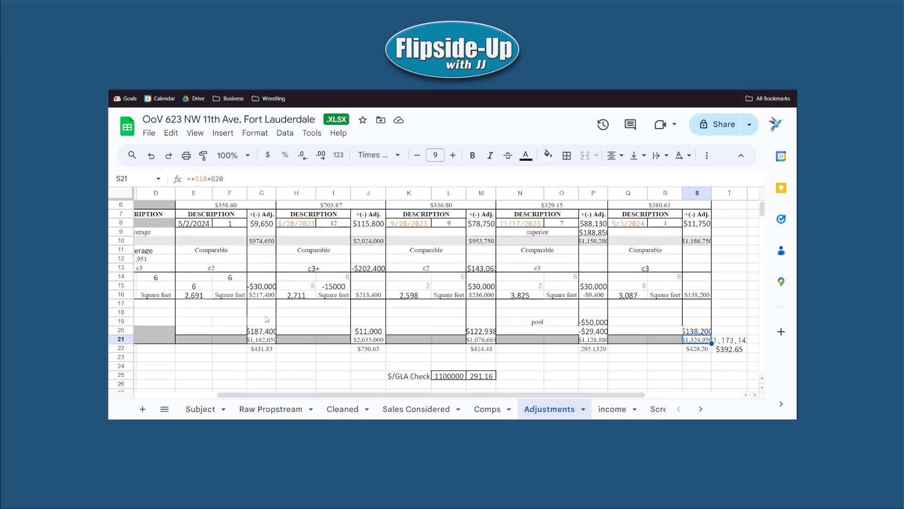
pyautogui.moveTo(257, 331); pyautogui.dragTo(691, 347)
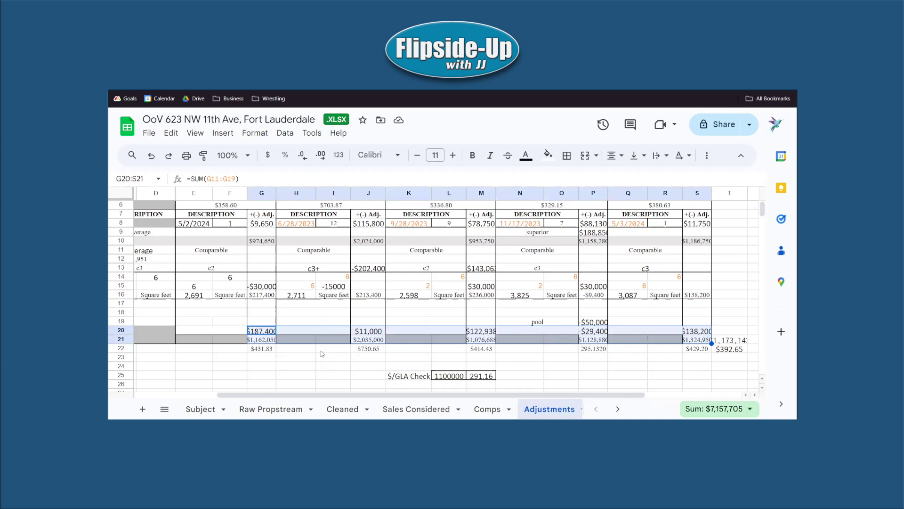
pyautogui.click(313, 375)
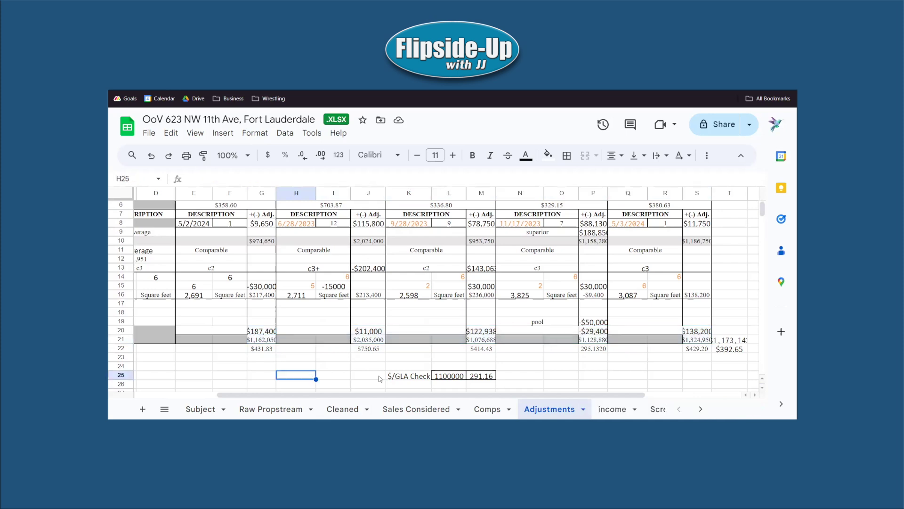
pyautogui.moveTo(264, 331); pyautogui.dragTo(702, 350)
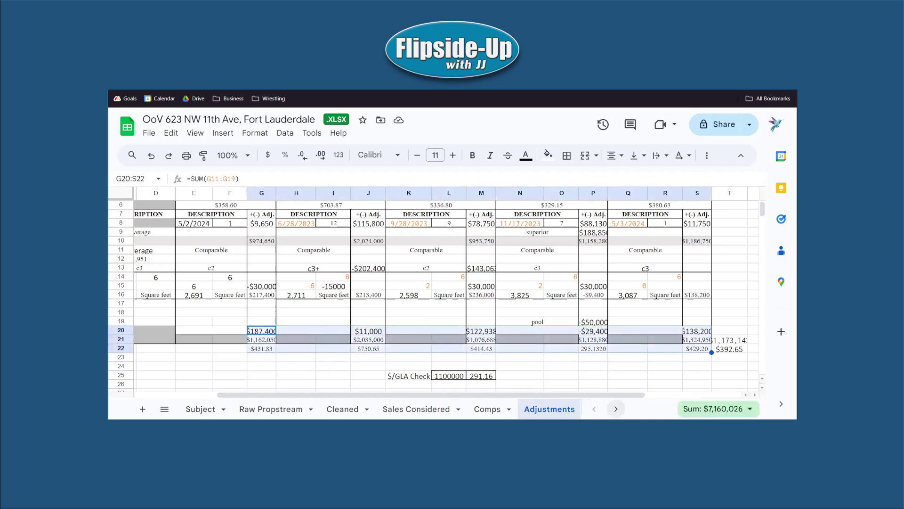
# View the figures on the Exit Breakdown sheet and return to the ARV on the Subject sheet.
pyautogui.click(615, 409)
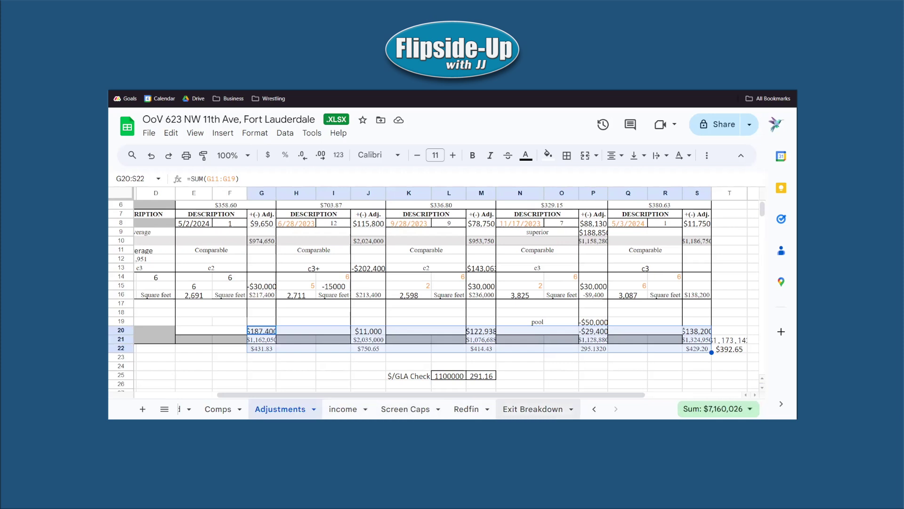
pyautogui.click(533, 408)
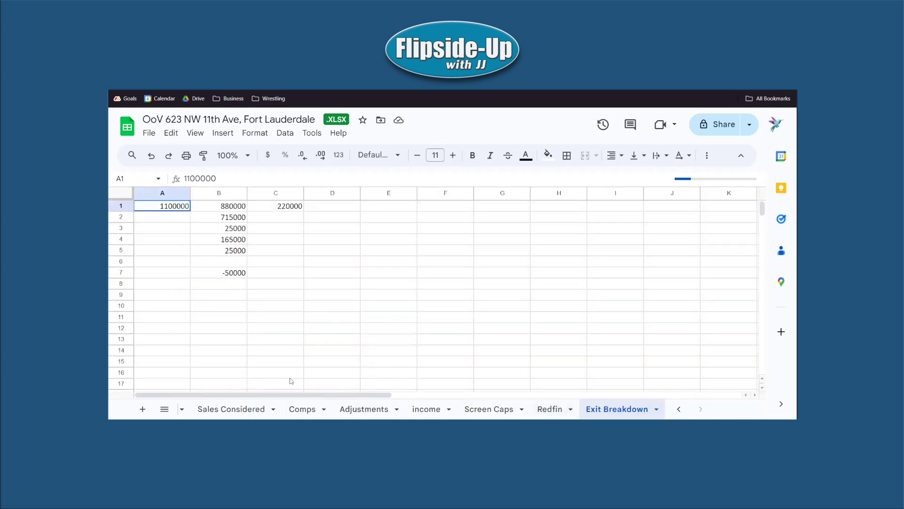
pyautogui.click(243, 408)
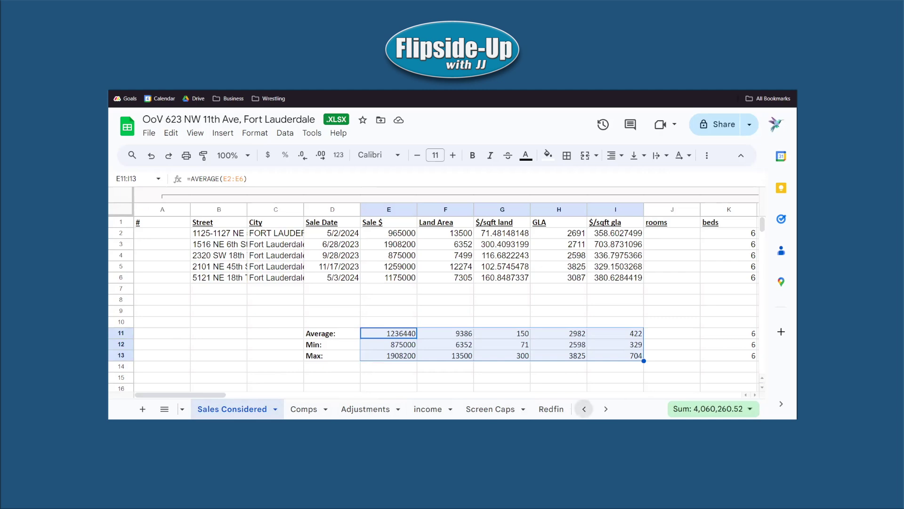
pyautogui.click(584, 409)
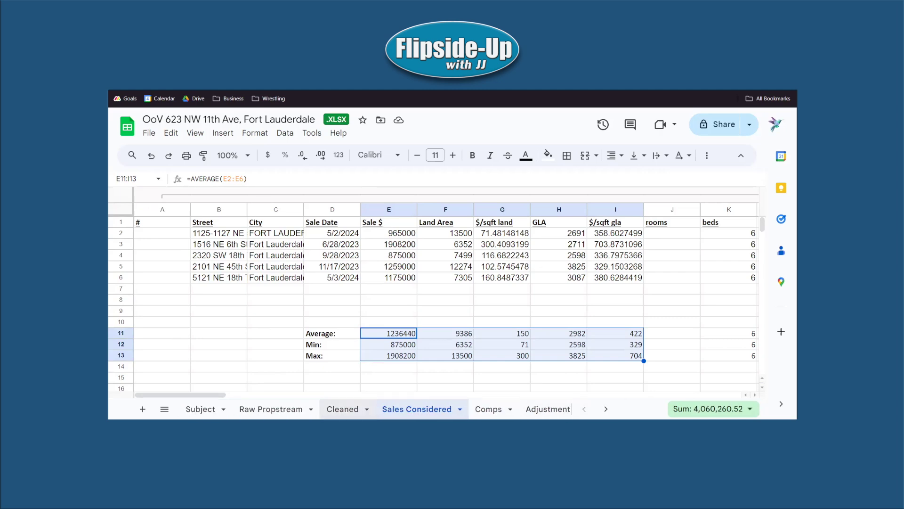
pyautogui.click(201, 409)
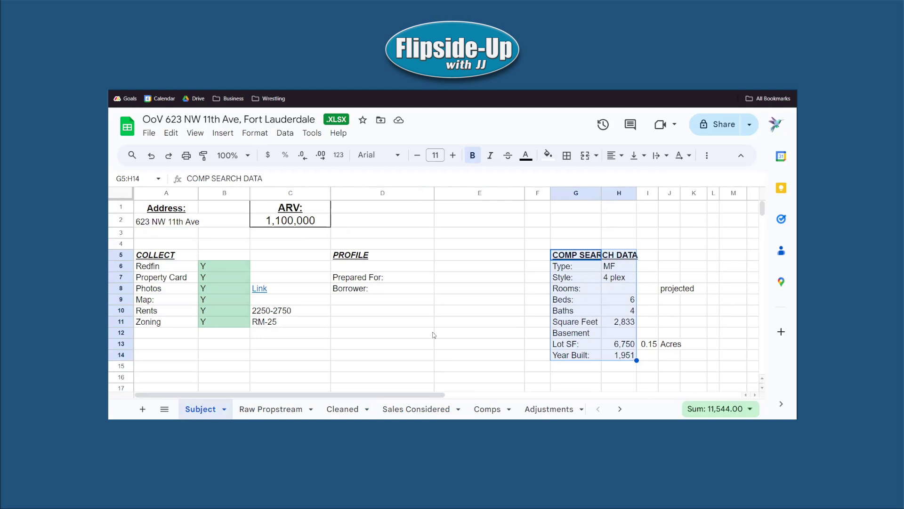